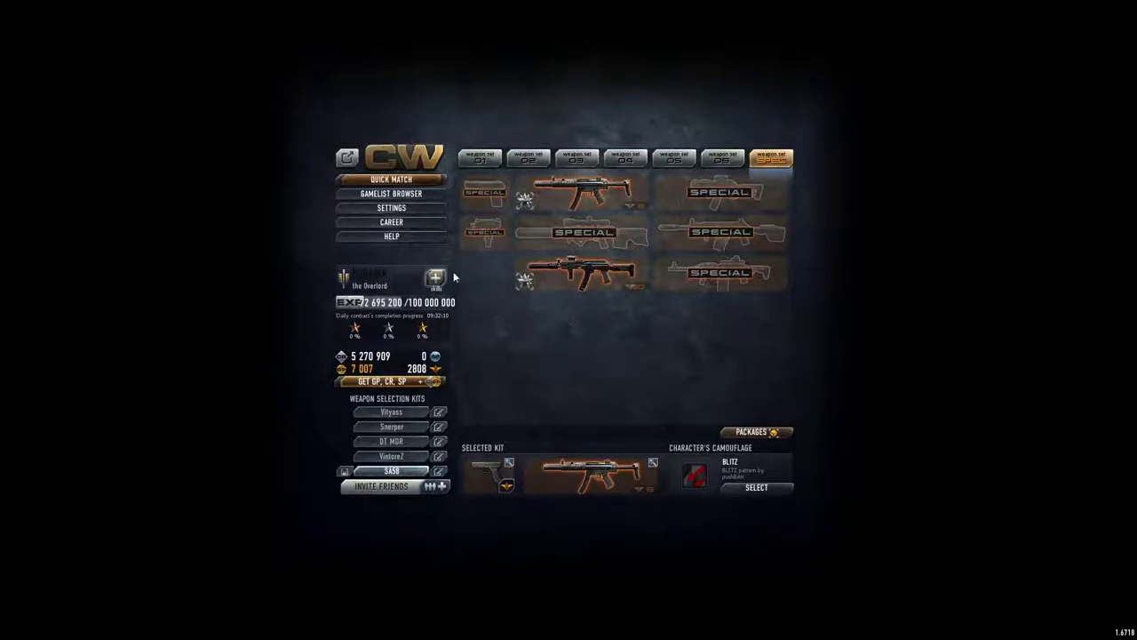
Dismiss two contractors from the clan roster, including the one in row 143
left_click(435, 278)
left_click(717, 189)
left_click(756, 306)
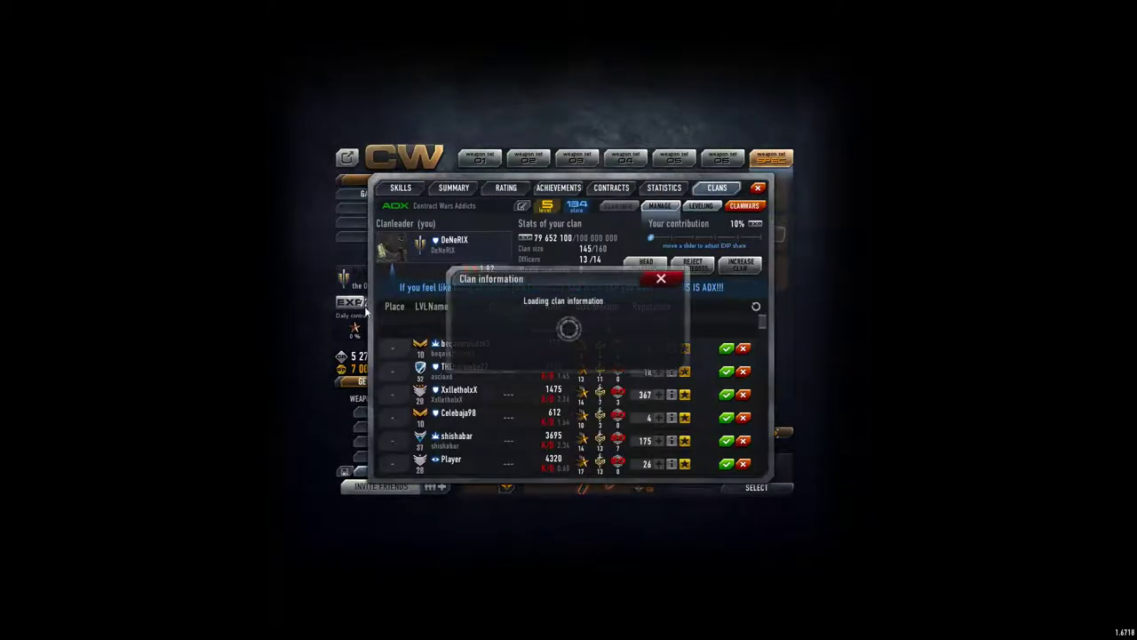
scroll(764, 334, "down", 3)
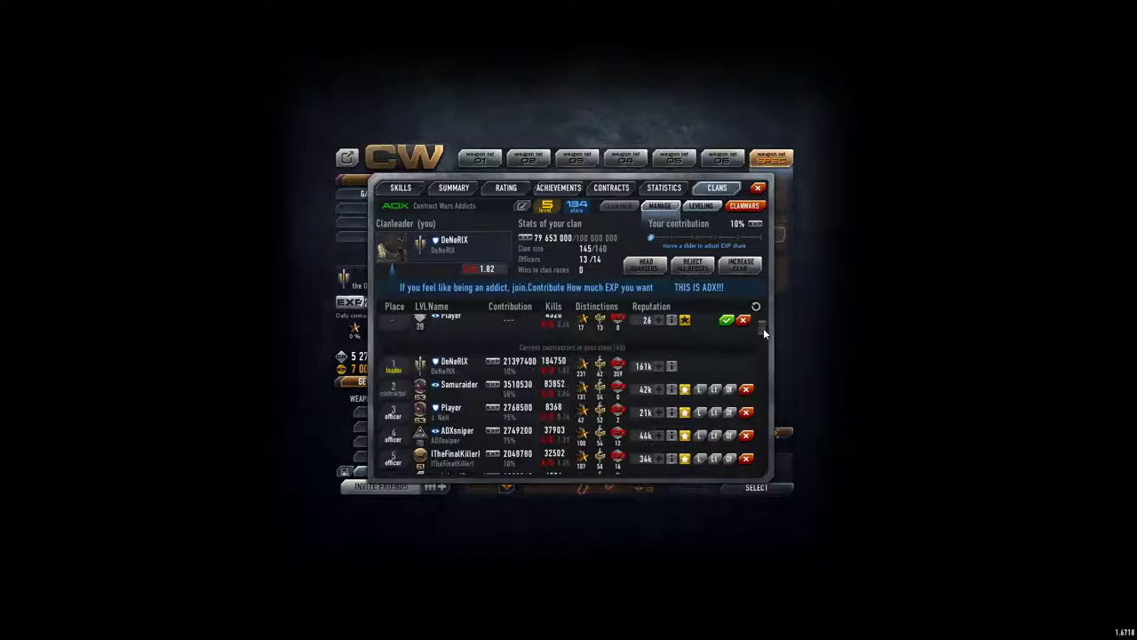
left_click_drag(768, 348, 743, 497)
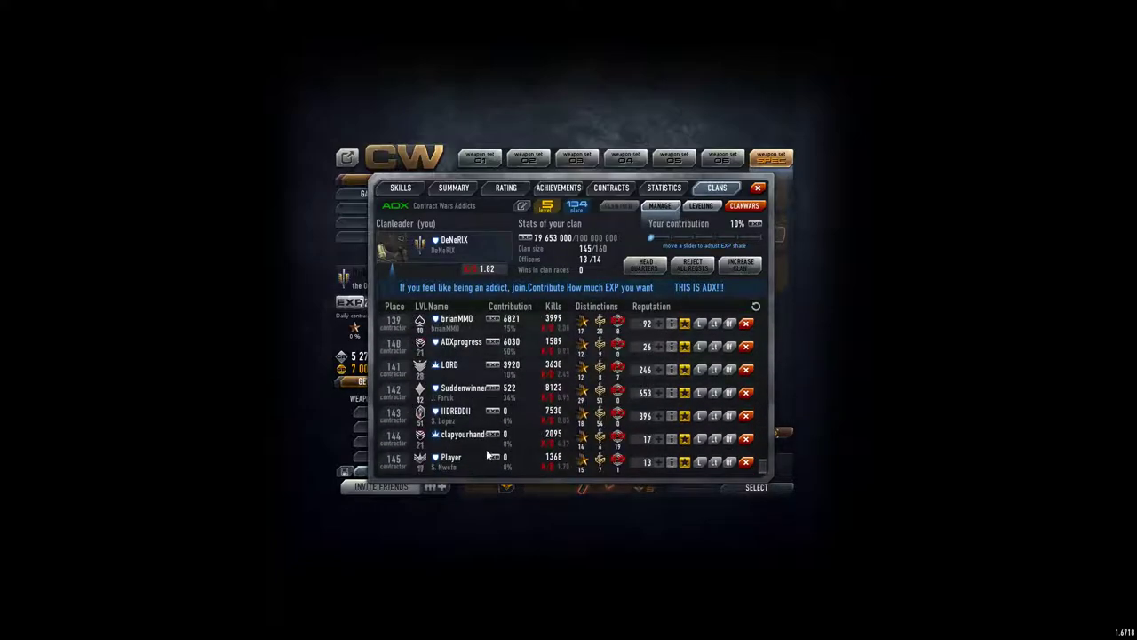
left_click(746, 461)
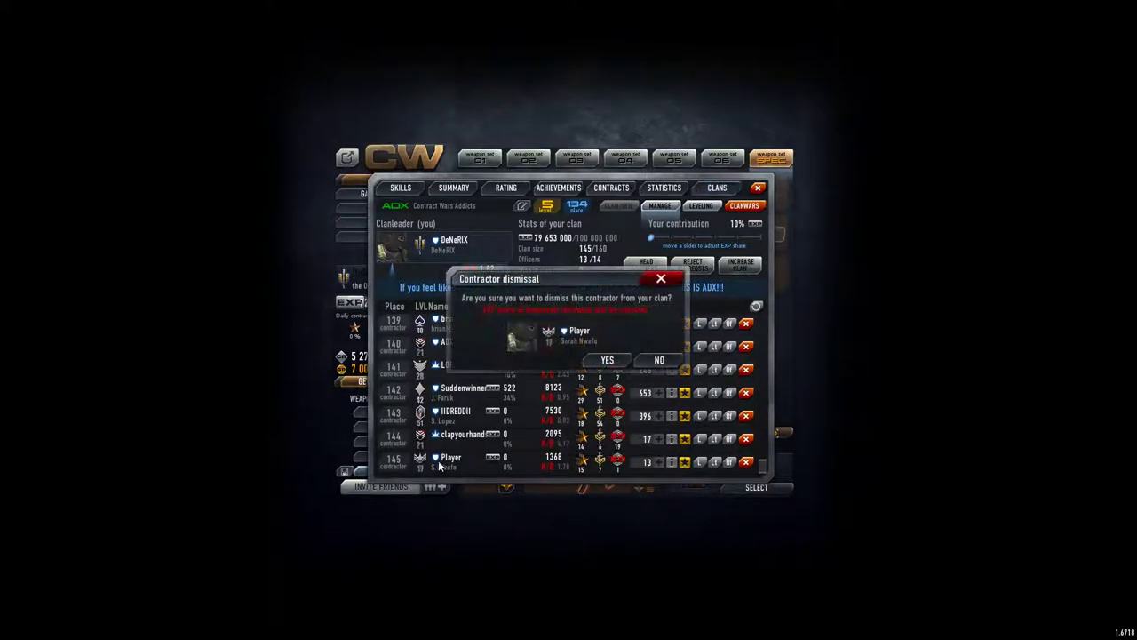
left_click(608, 360)
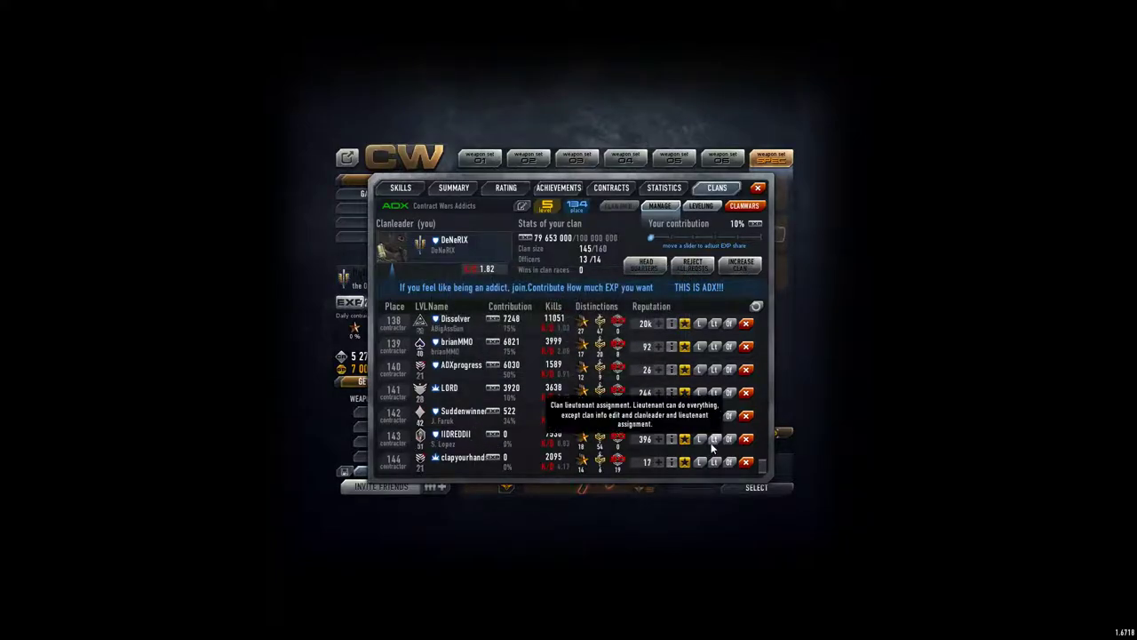
left_click(745, 438)
left_click(610, 361)
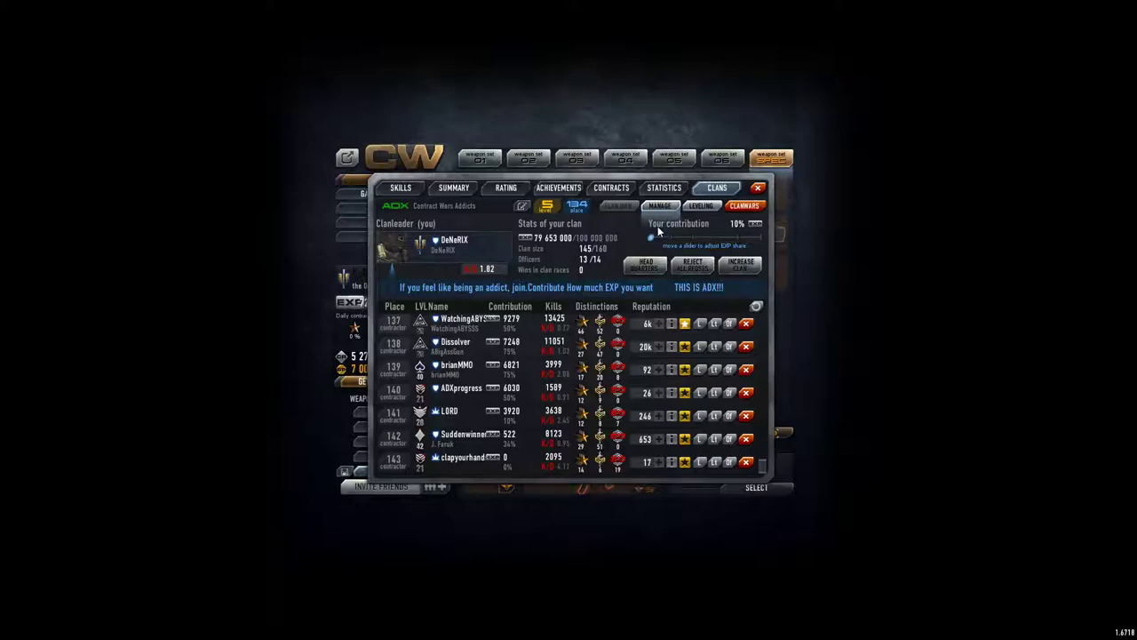
Check the clan Leveling resource transfer with credits left at zero, then close the career window
left_click(703, 207)
left_click(760, 223)
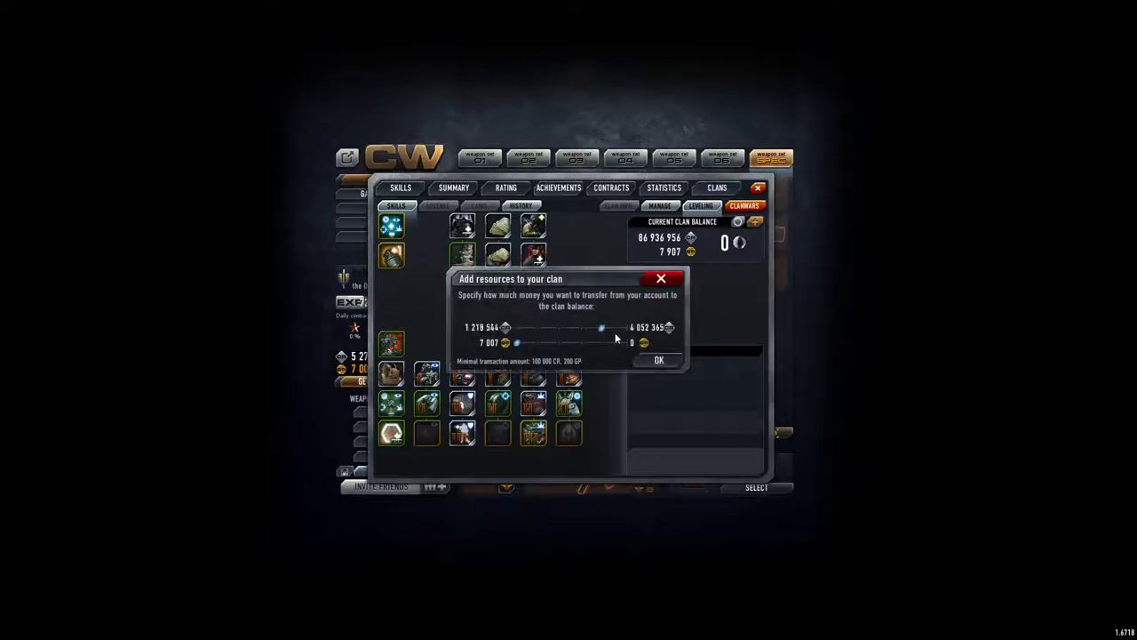
left_click_drag(615, 333, 695, 303)
left_click(661, 279)
key("Escape")
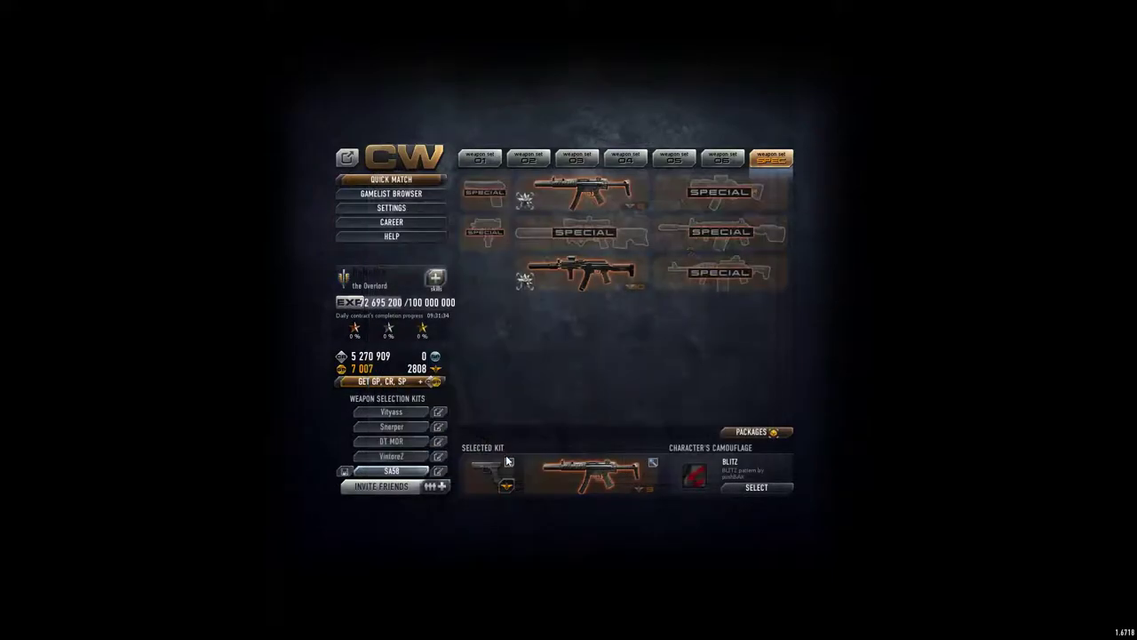
View the unique SMG skill, then pay GP to reset the skill tree, restoring 141 points
left_click(436, 278)
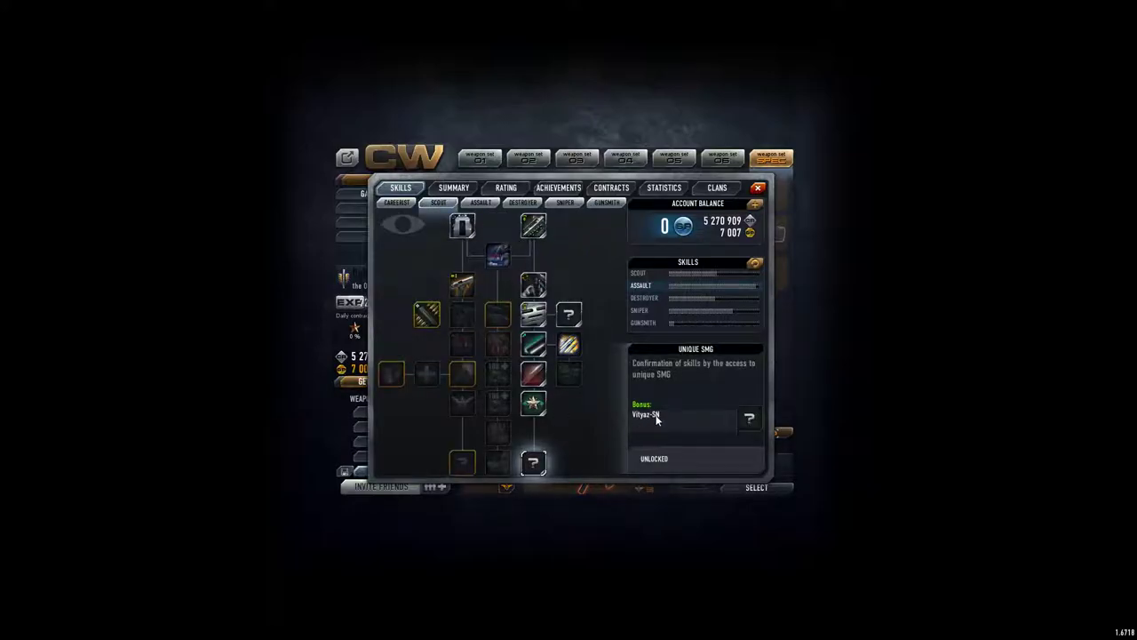
left_click(570, 316)
left_click(754, 264)
left_click(608, 346)
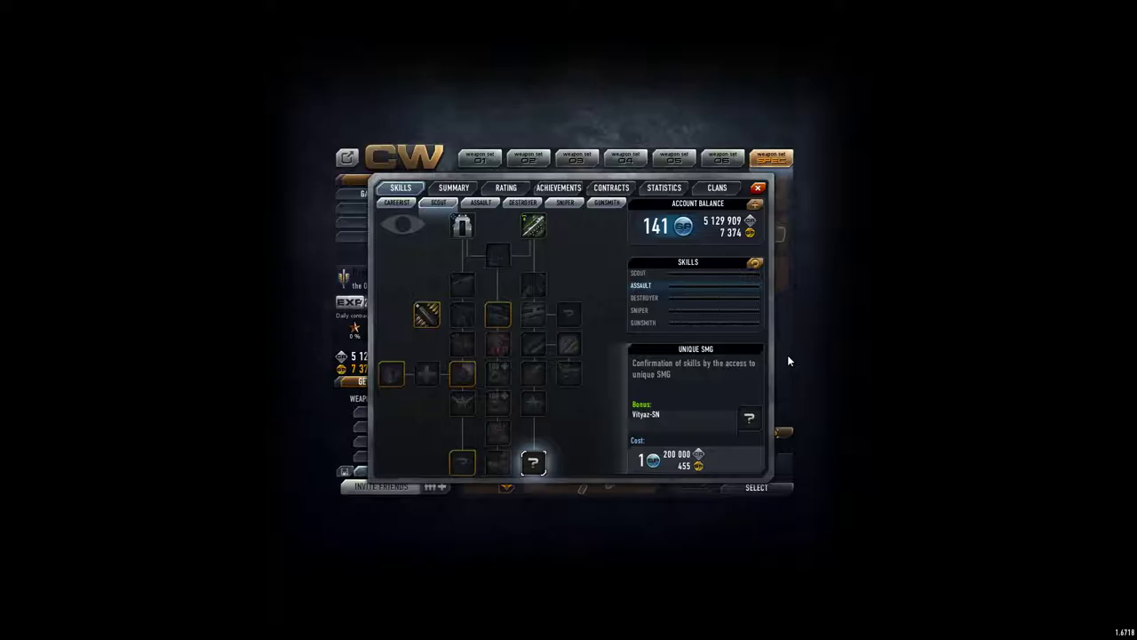
Leave fullscreen and compare the planned build in the skill calculator tab
key("Escape")
key("ctrl+Tab")
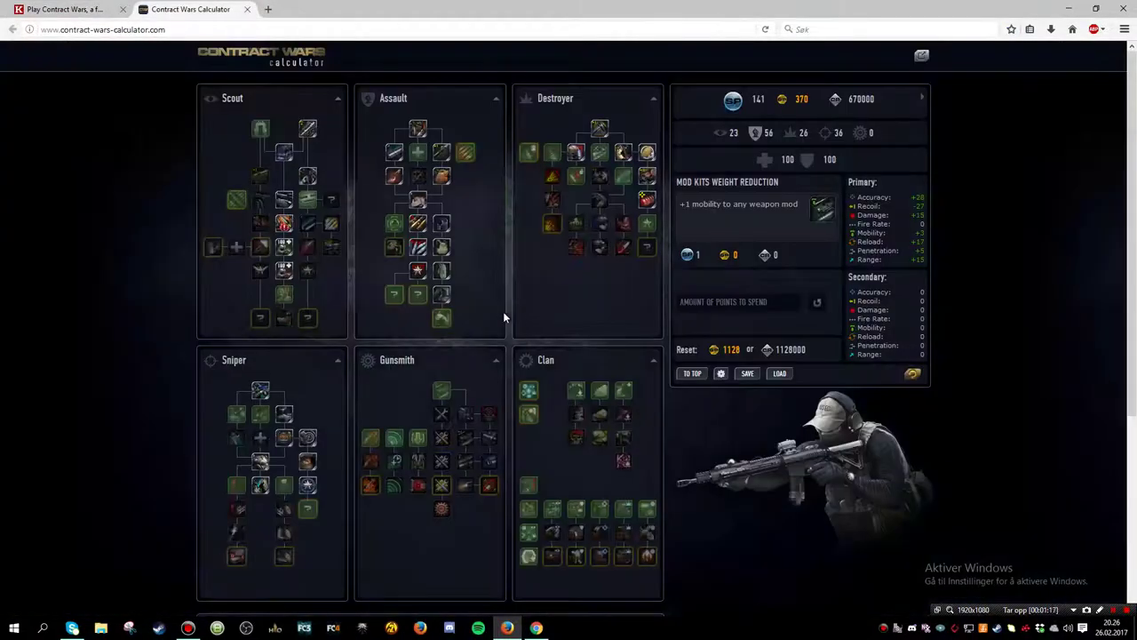
key("ctrl+Tab")
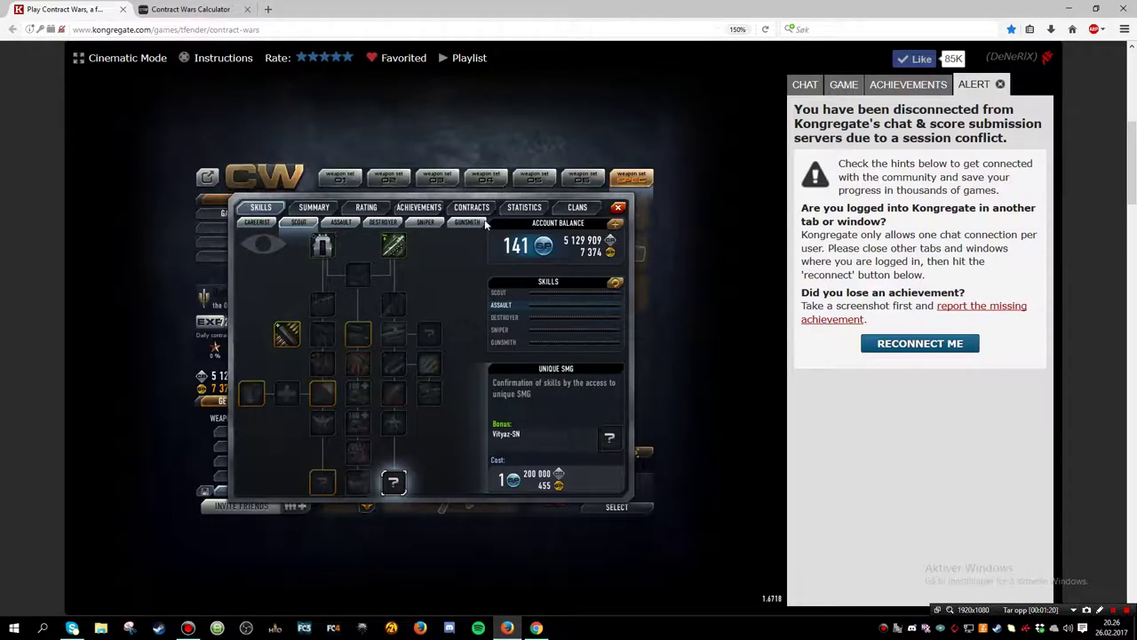
key("ctrl+Tab")
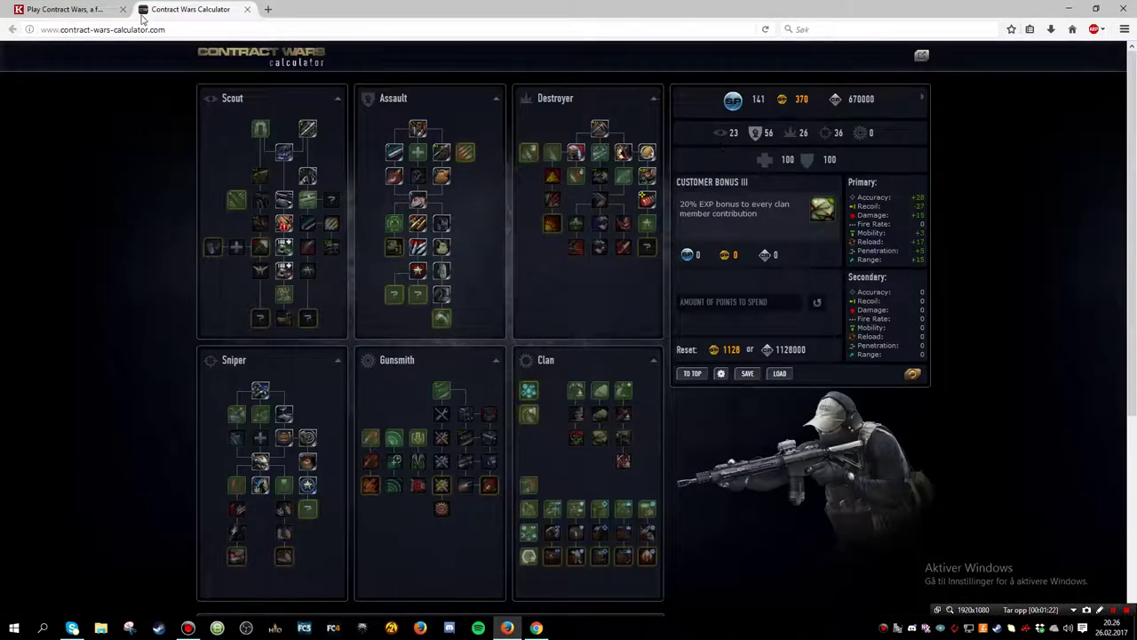
key("ctrl+Tab")
Unlock Stock Parts Alleviation, sitting-position movement and Basic training for fast reload
left_click(394, 246)
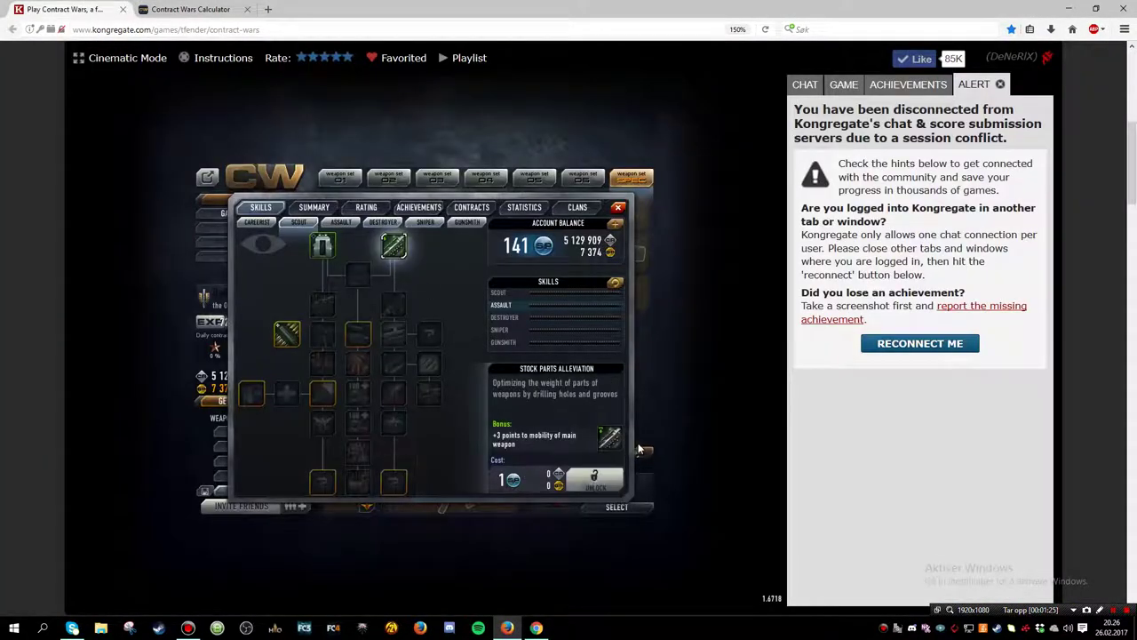
left_click(593, 480)
left_click(456, 373)
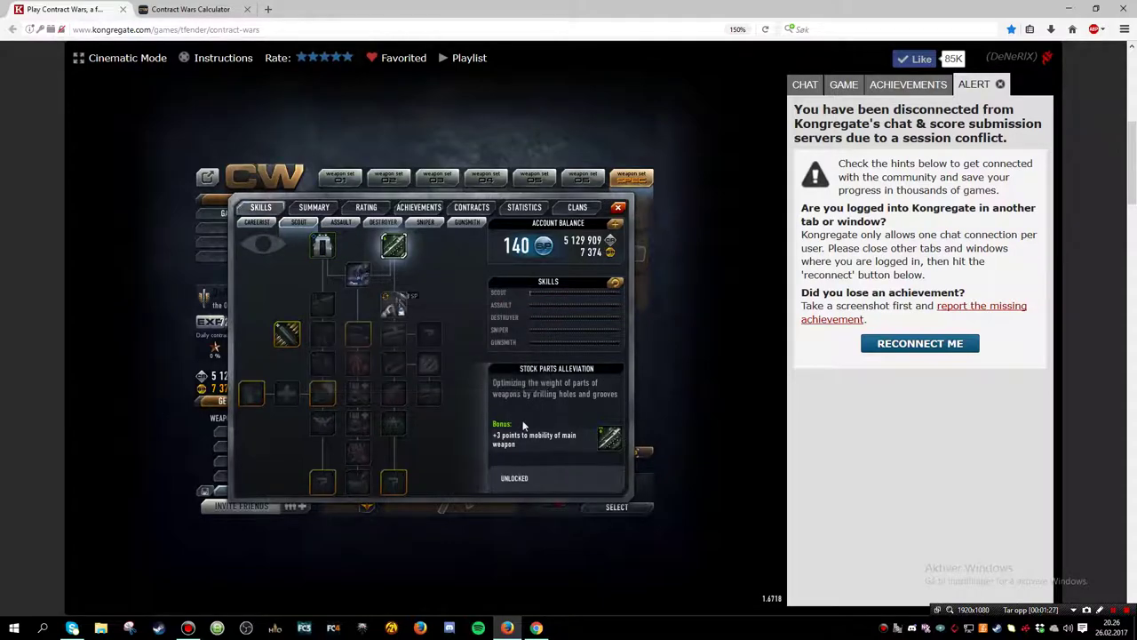
left_click(359, 274)
left_click(592, 480)
left_click(460, 375)
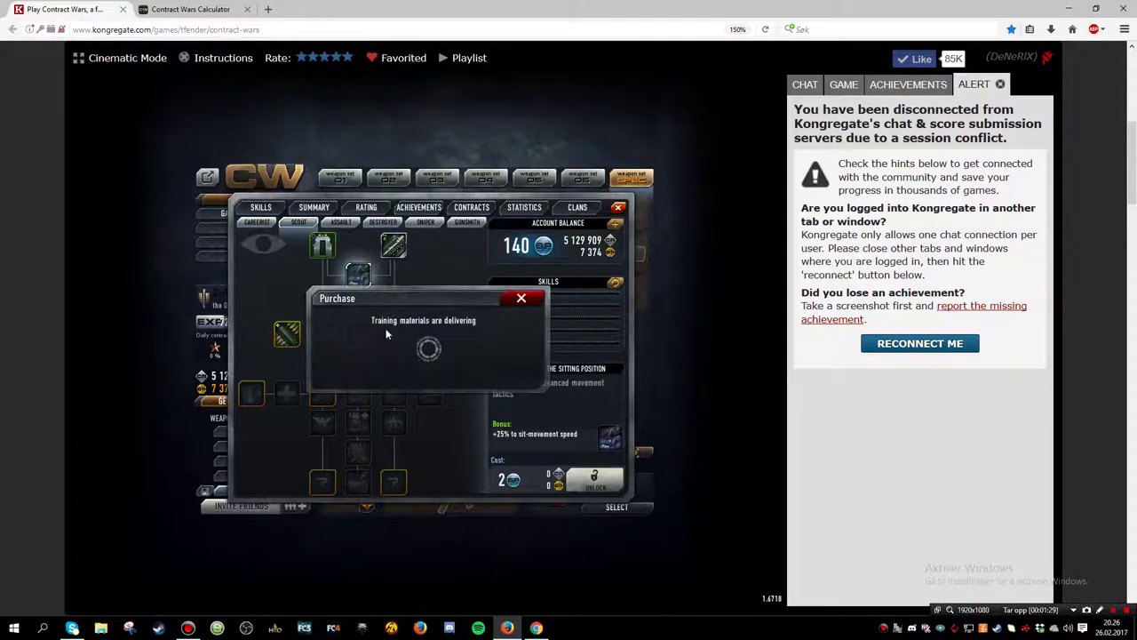
left_click(394, 304)
left_click(593, 479)
left_click(460, 376)
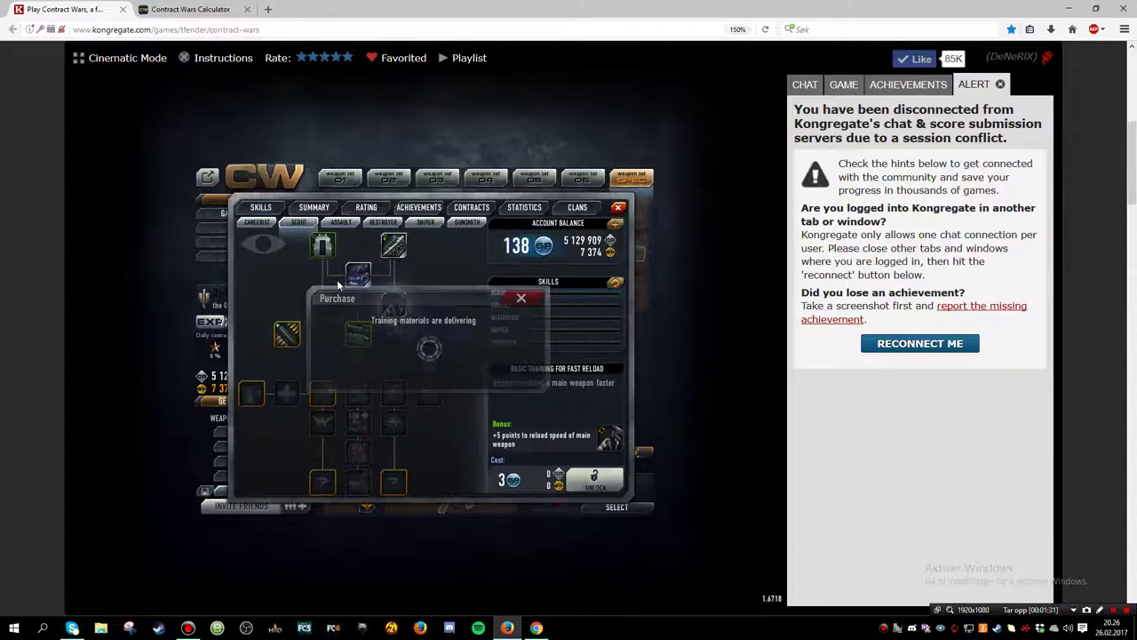
Unlock Scout Operator, Scanner, Analyst I and Analyst II, leaving 118 skill points
left_click(360, 335)
left_click(593, 480)
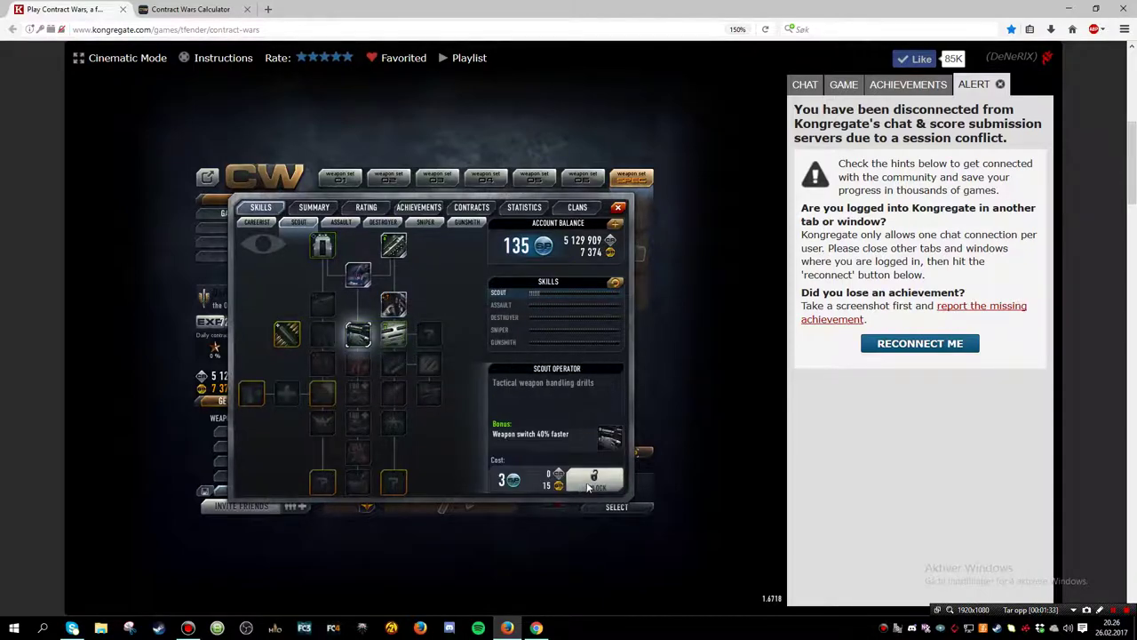
left_click(462, 377)
left_click(358, 362)
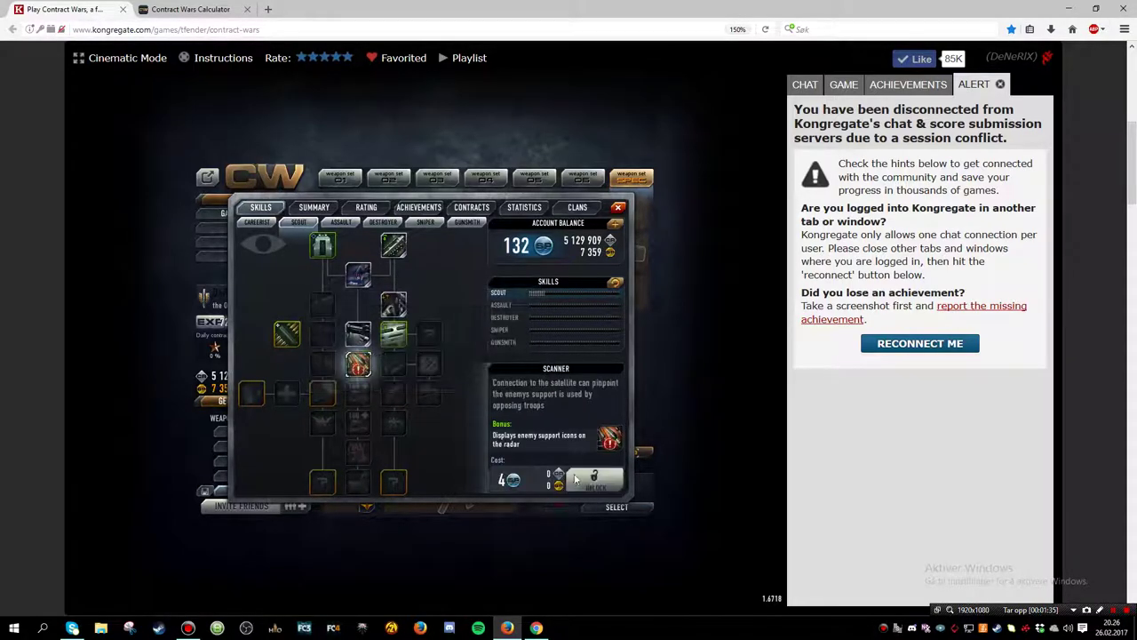
left_click(592, 480)
left_click(463, 381)
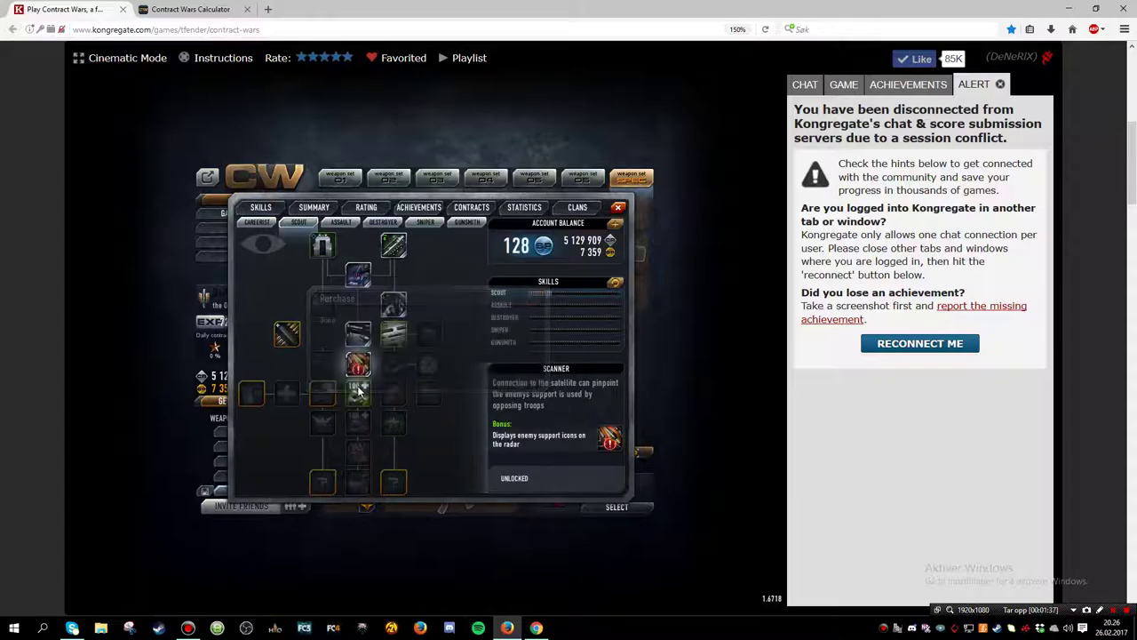
left_click(359, 397)
left_click(593, 480)
left_click(459, 376)
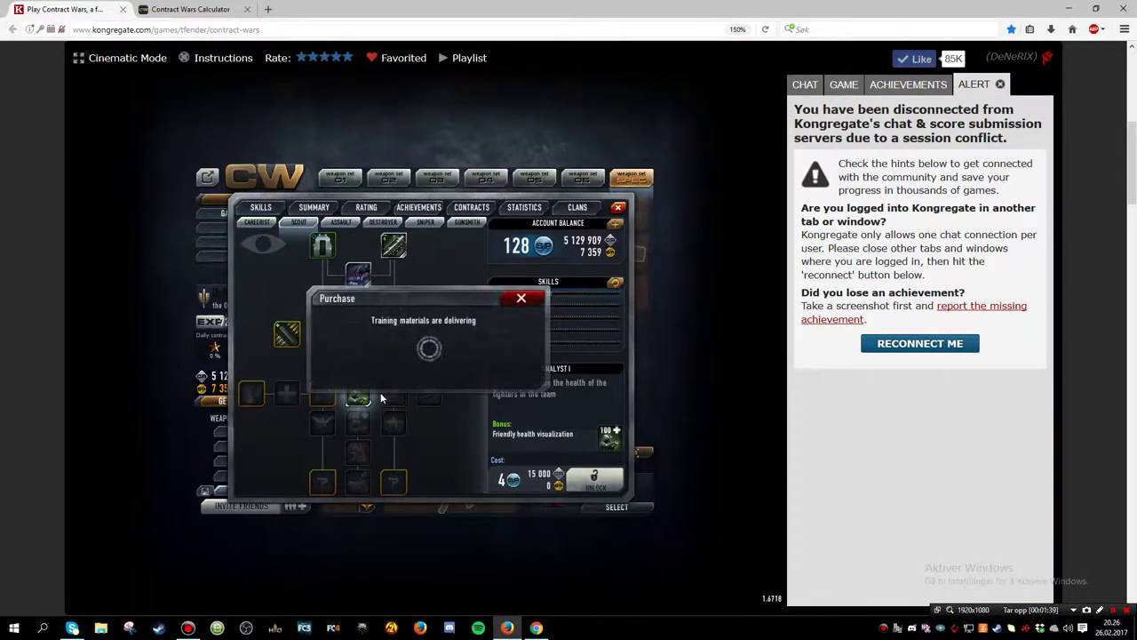
left_click(358, 422)
left_click(574, 474)
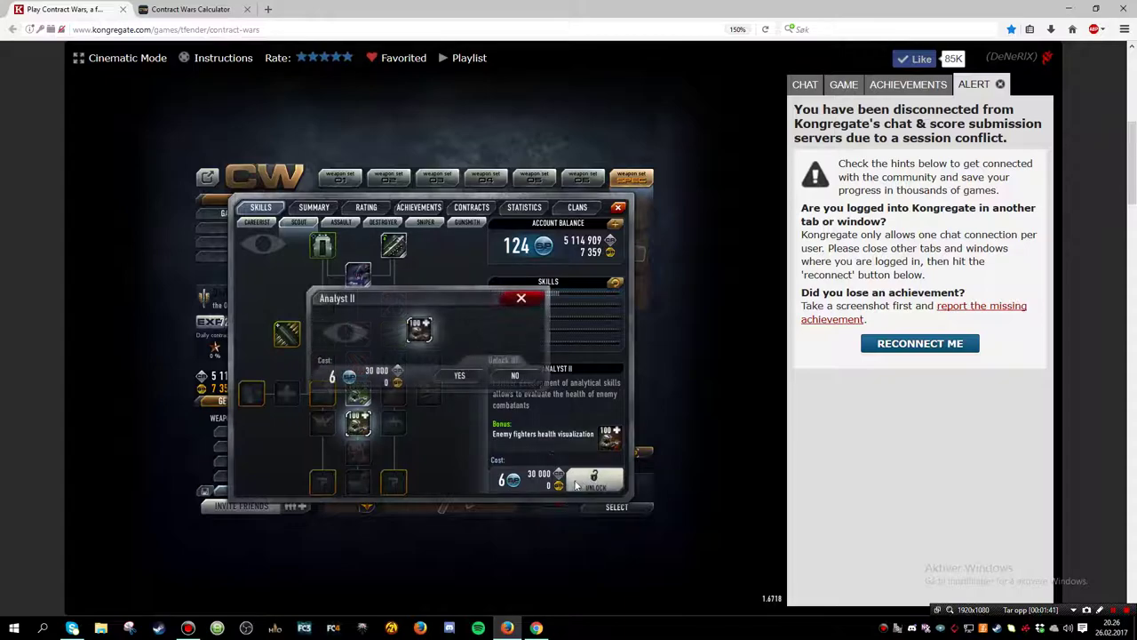
left_click(442, 382)
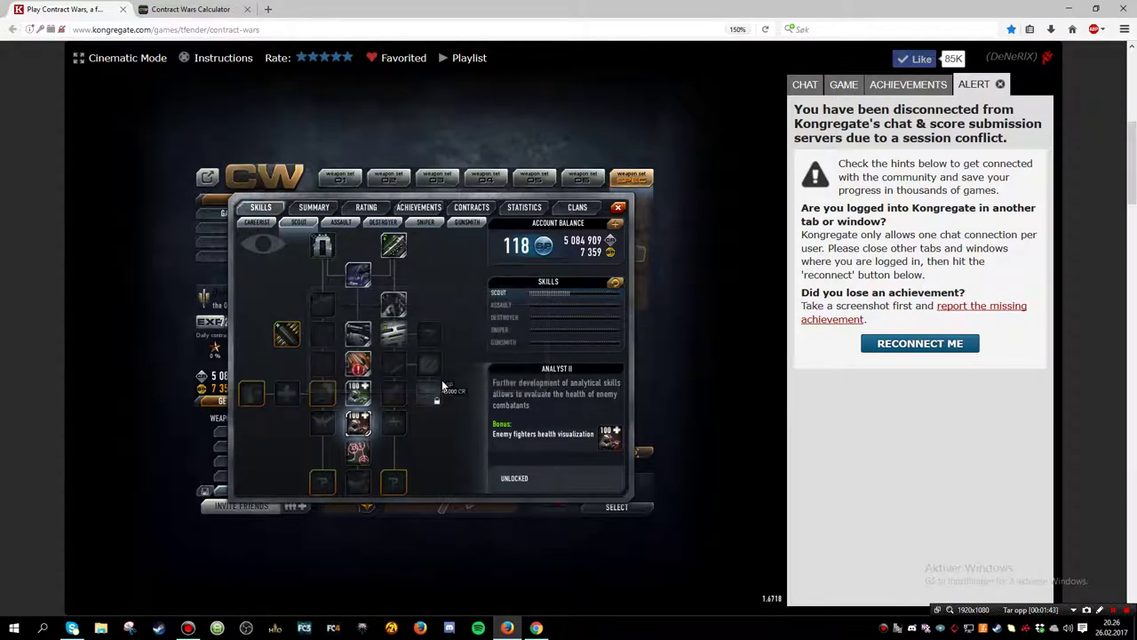
Unlock Alfa group tactical training in the Assault tree and check the calculator build
left_click(343, 223)
left_click(358, 247)
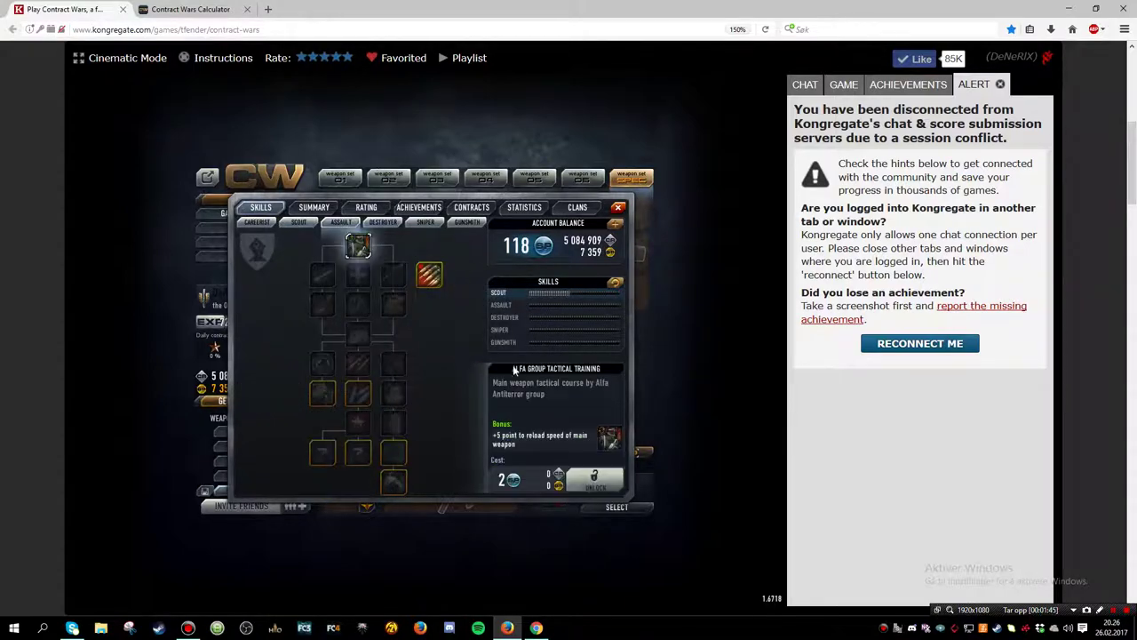
left_click(595, 480)
left_click(459, 377)
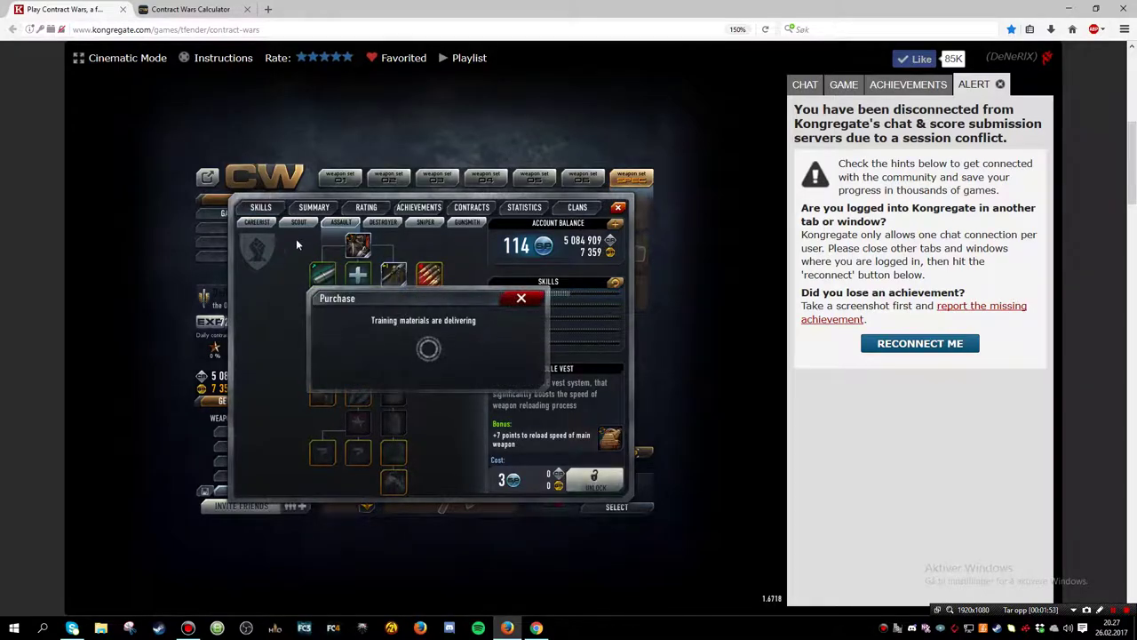
key("ctrl+Tab")
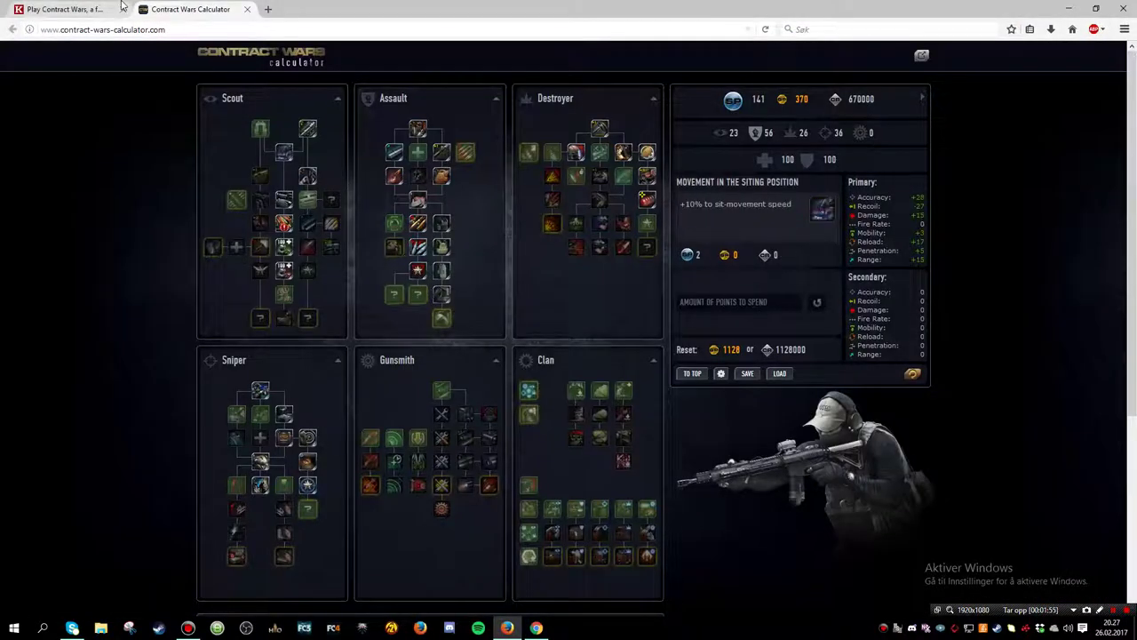
key("ctrl+Tab")
Unlock the Long Barrel II and Special Bullet Shape Assault skills
left_click(322, 276)
left_click(595, 480)
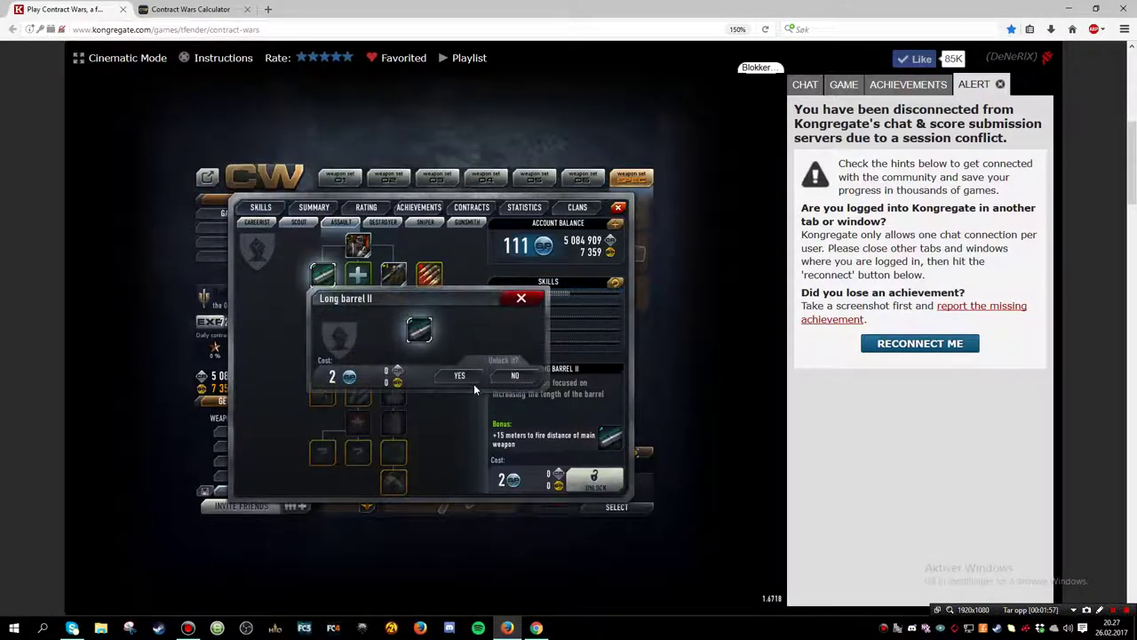
left_click(469, 381)
left_click(323, 304)
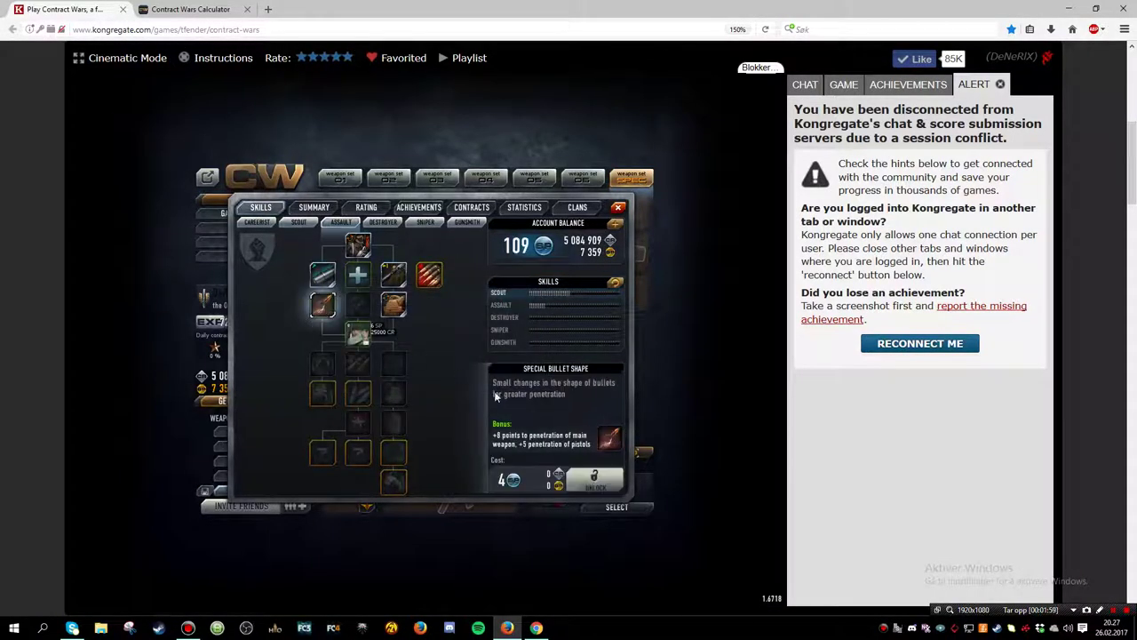
left_click(595, 480)
left_click(470, 380)
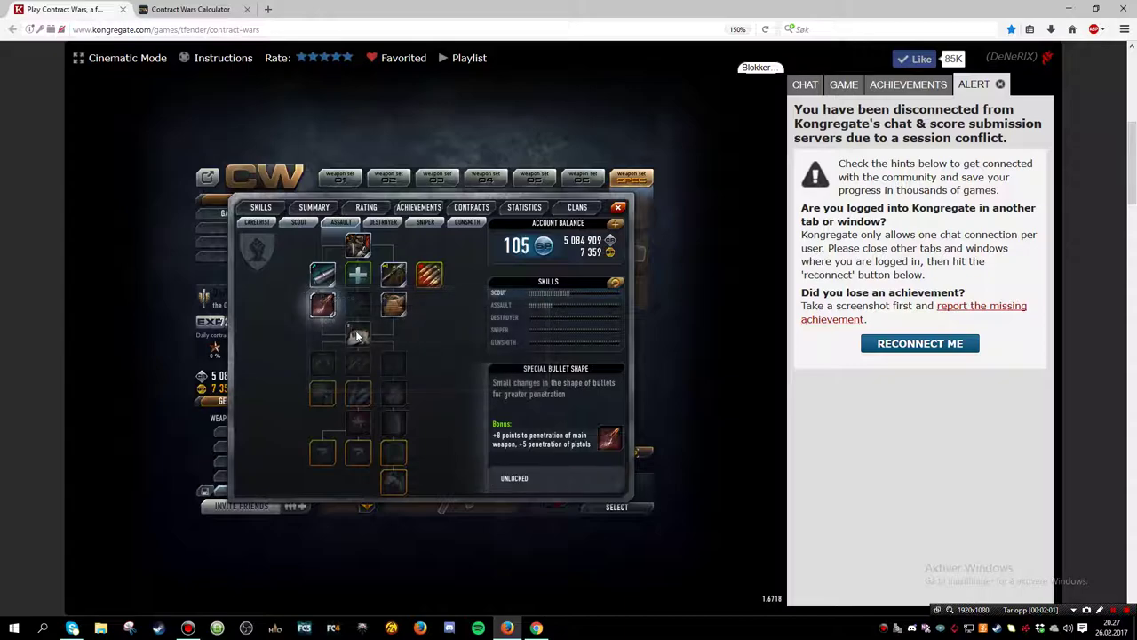
Unlock Tactical Assault Operator, FMJ ammunition and Soft-Point Ammunition
left_click(358, 334)
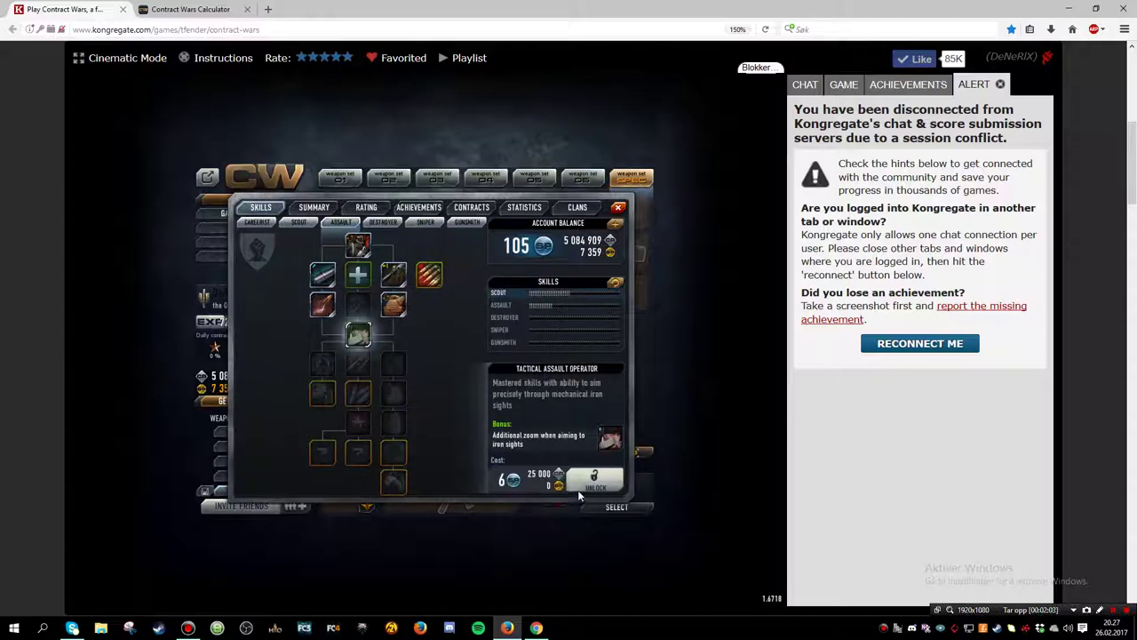
left_click(594, 480)
left_click(469, 381)
left_click(359, 366)
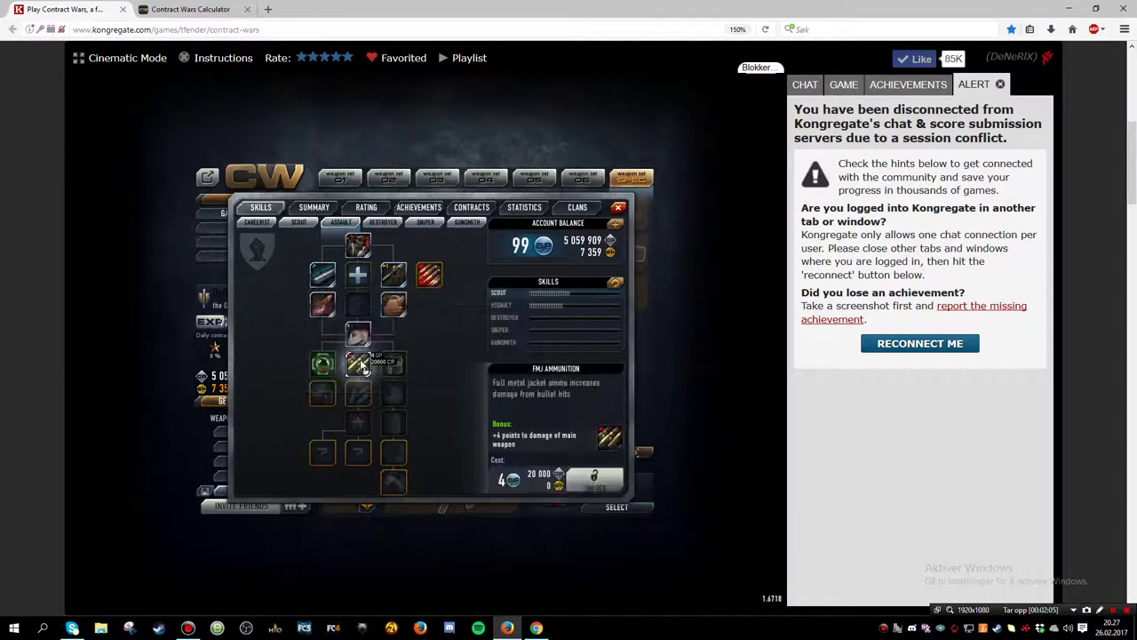
left_click(595, 480)
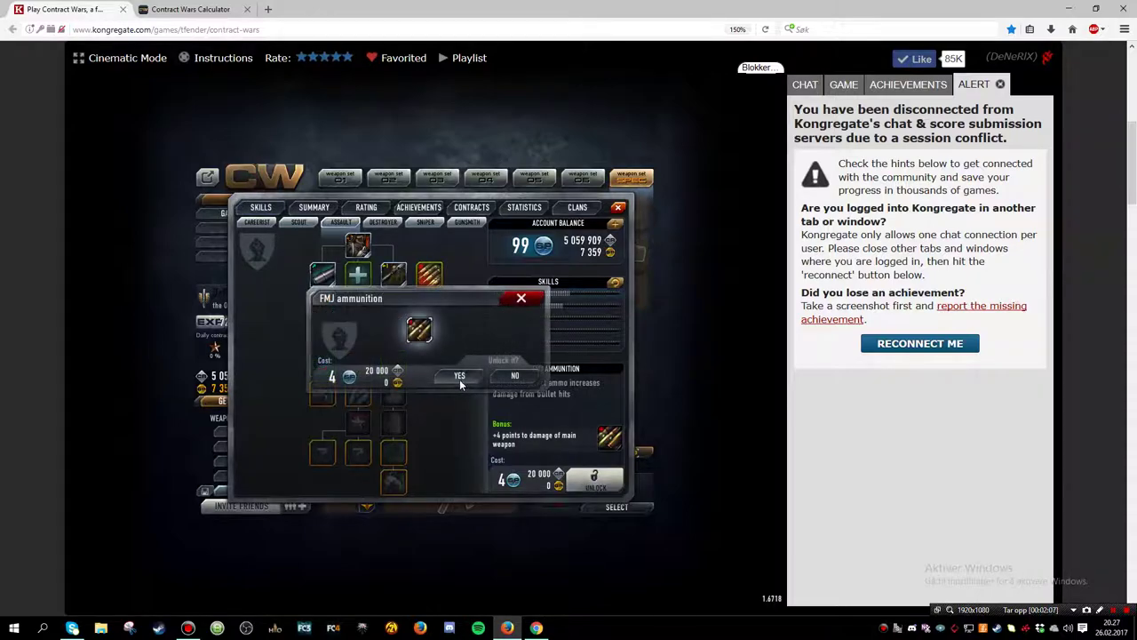
left_click(459, 376)
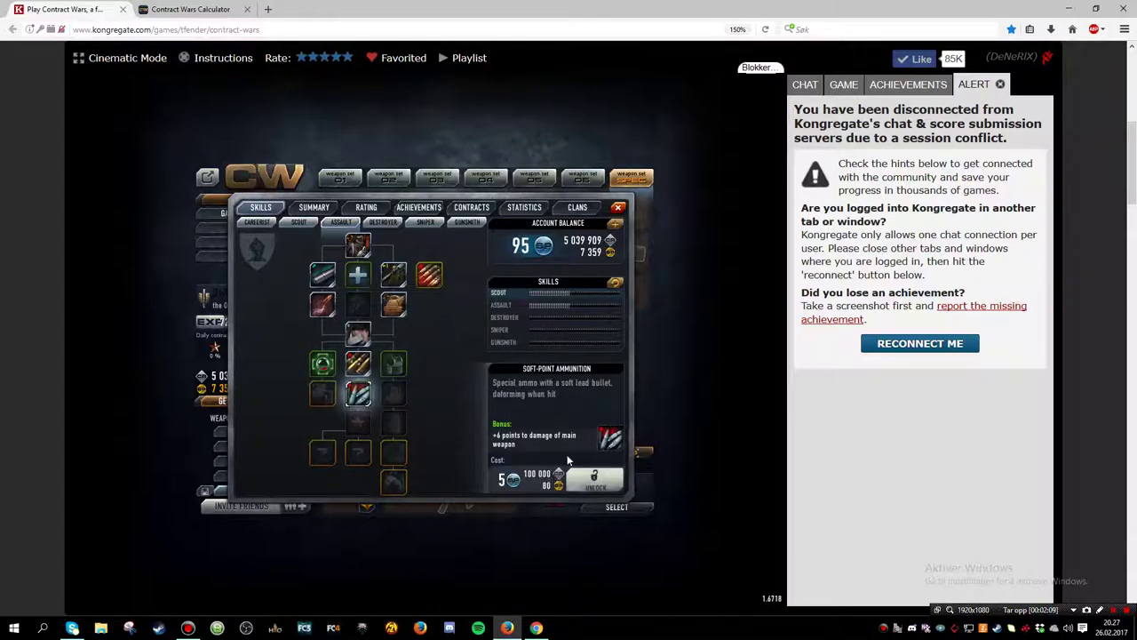
left_click(595, 480)
left_click(460, 376)
Unlock SVS Soft Armor Cover and Assault master, checking the calculator in between
left_click(399, 362)
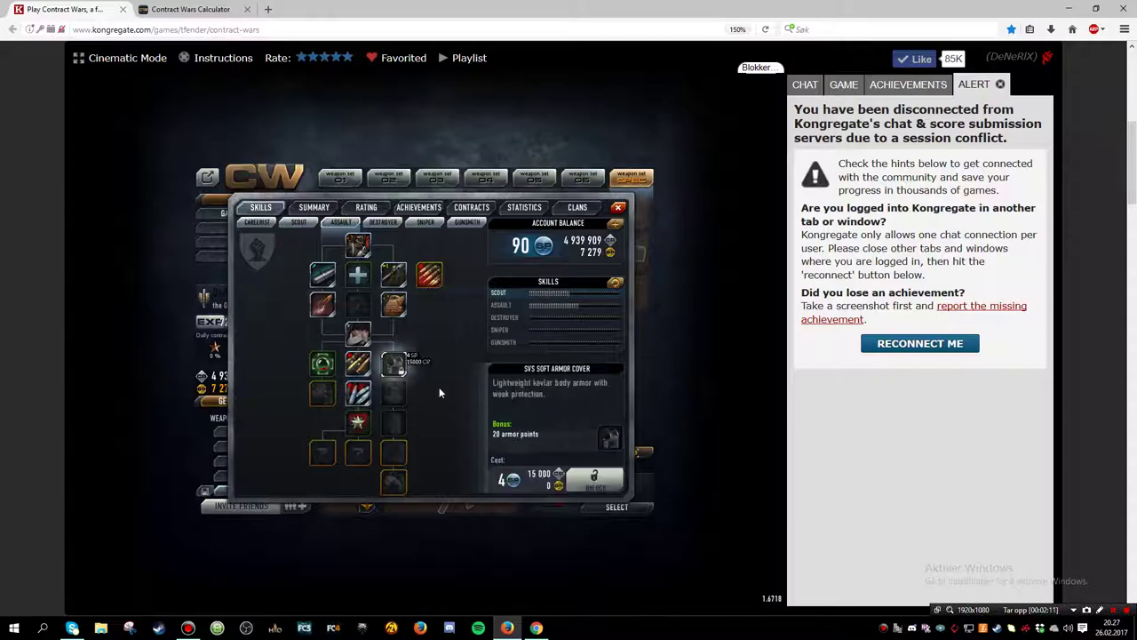
left_click(595, 480)
left_click(460, 376)
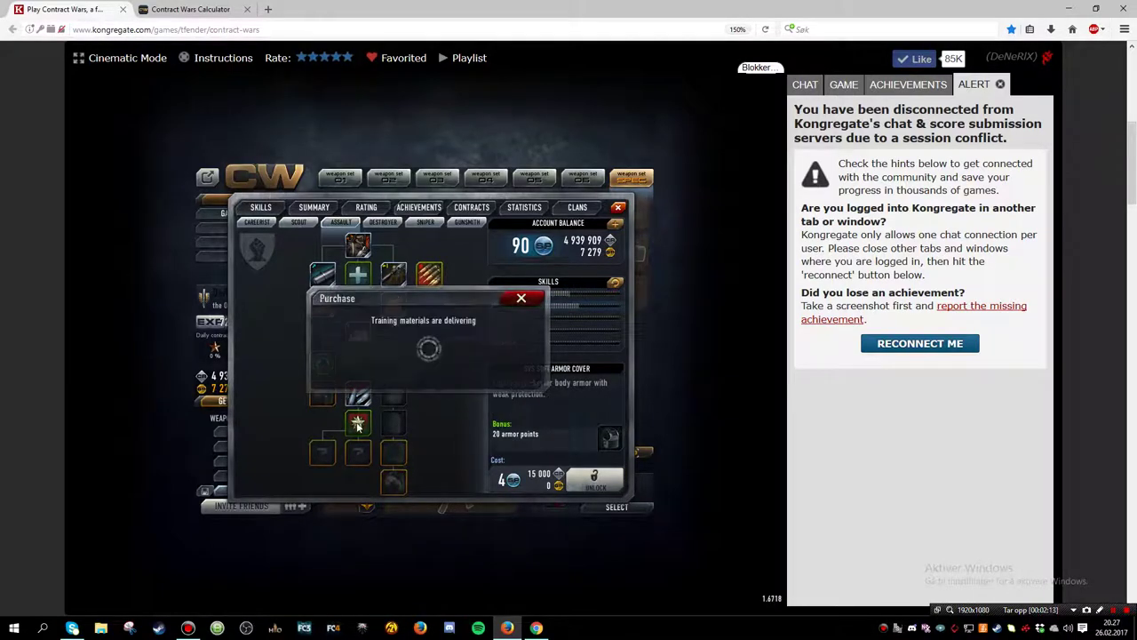
left_click(142, 8)
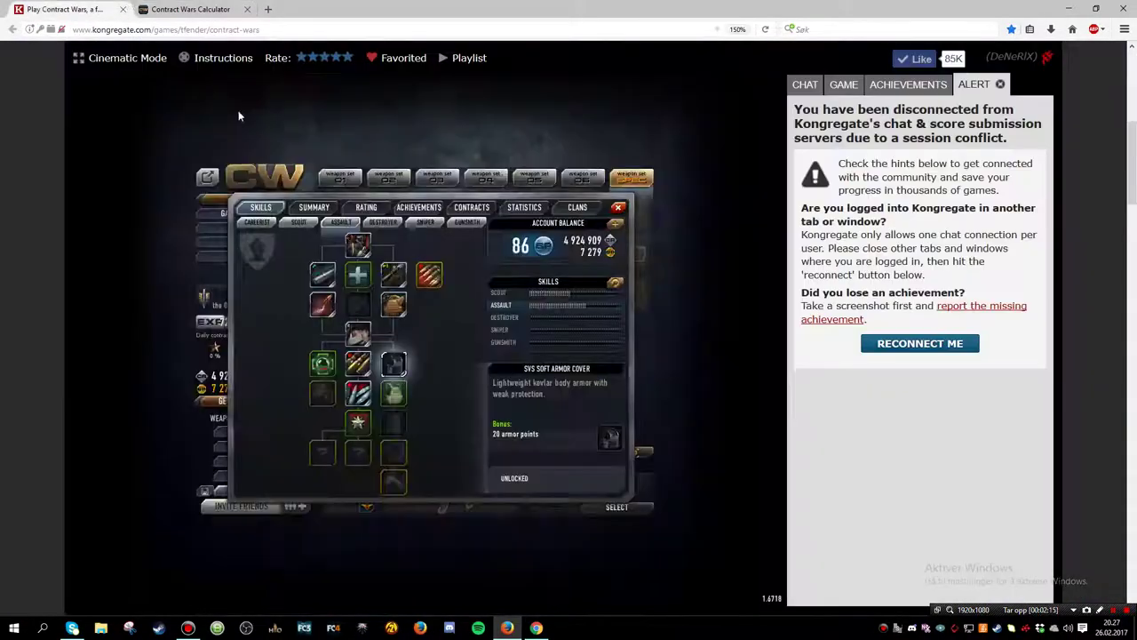
left_click(360, 425)
left_click(592, 485)
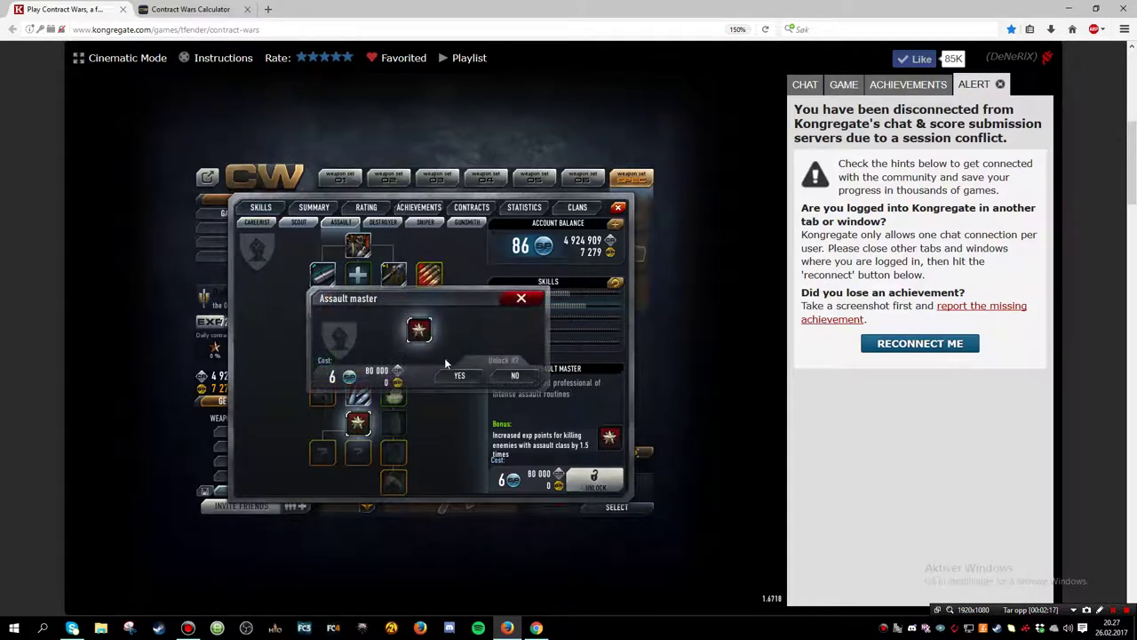
left_click(460, 376)
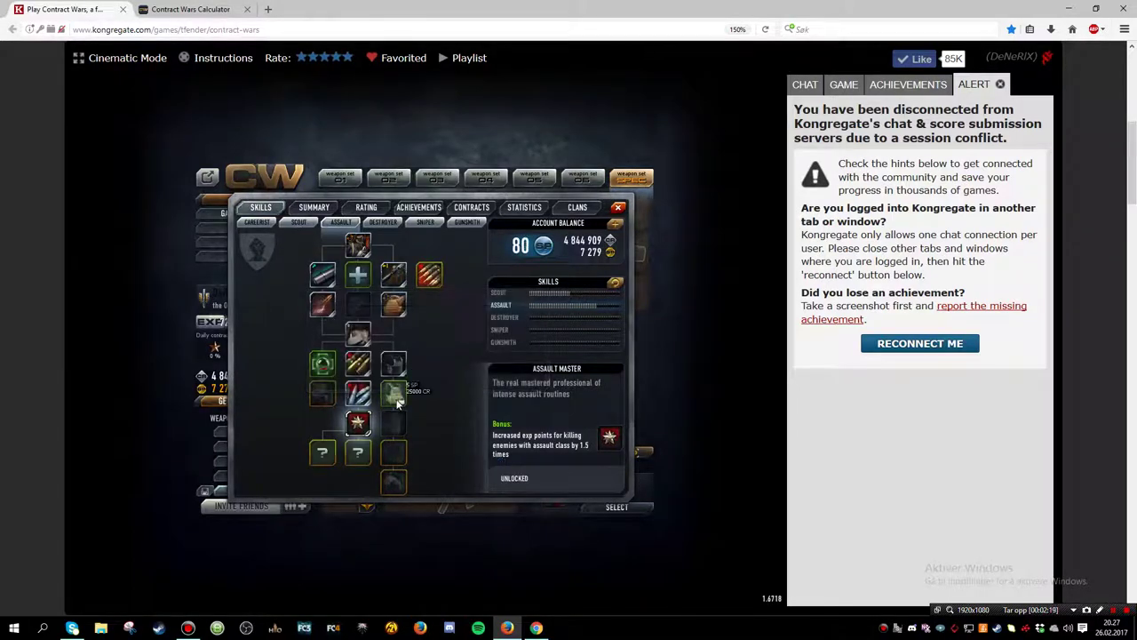
Unlock the LBT 6094 vest and the next armor vest skill
left_click(393, 389)
left_click(588, 486)
left_click(459, 376)
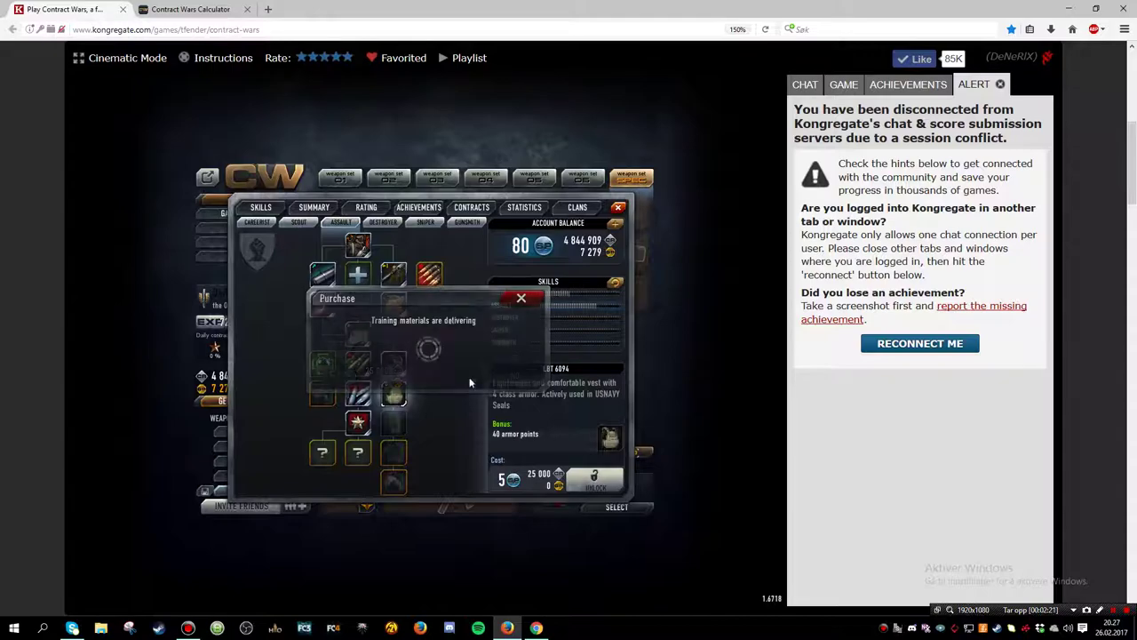
left_click(191, 9)
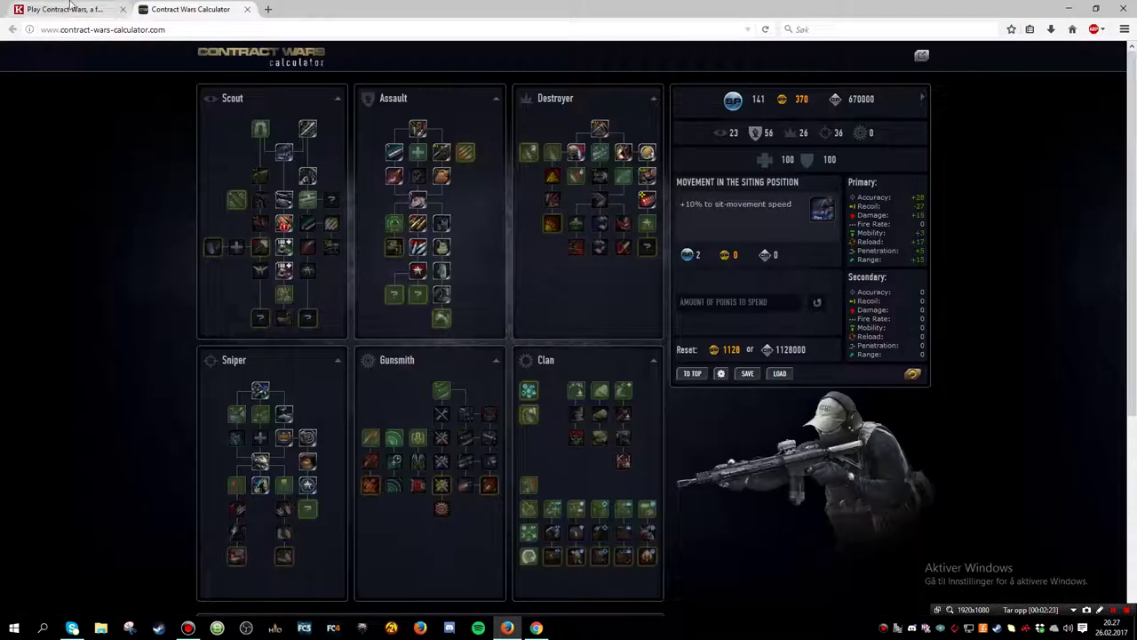
left_click(71, 8)
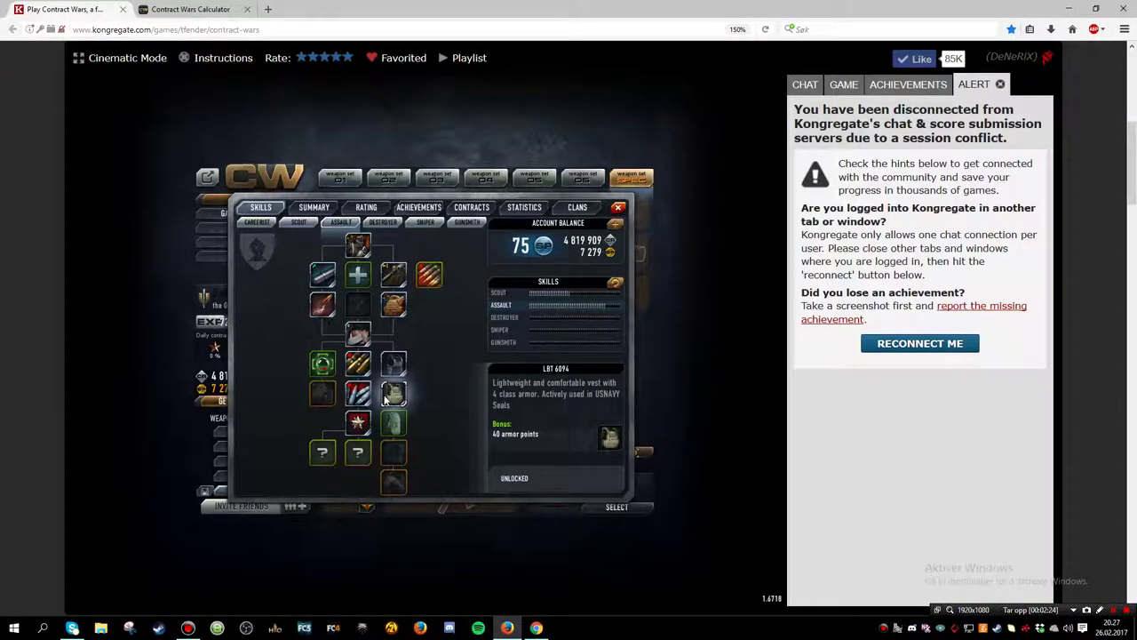
left_click(391, 424)
left_click(574, 491)
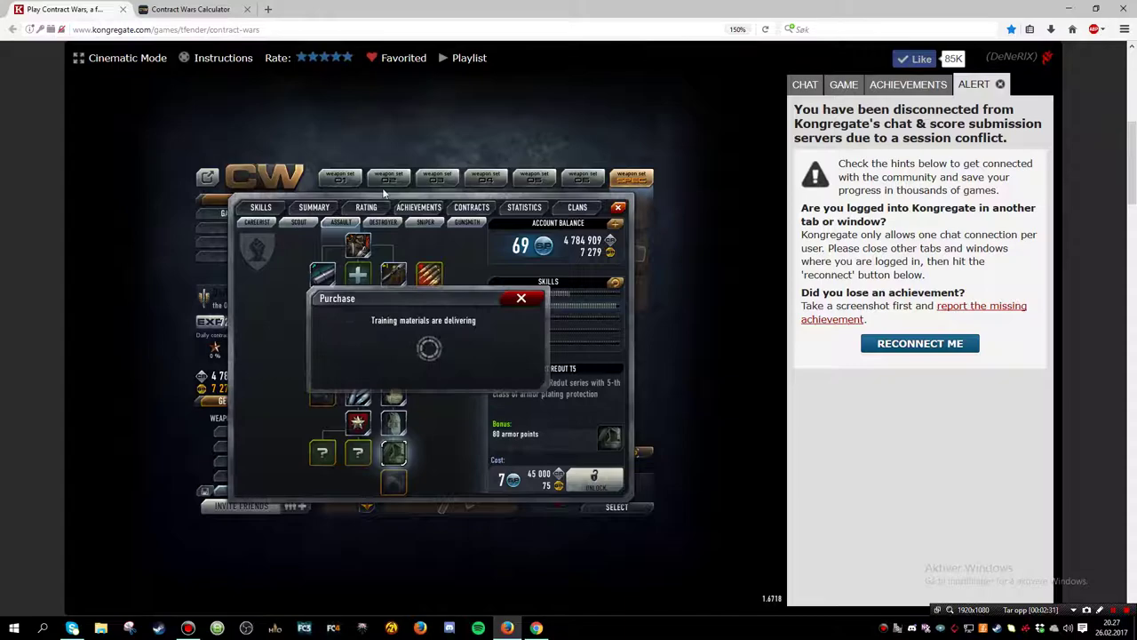
Unlock the Destroyer skills Pneumatic Stock and Heavy Weapon Specialist
left_click(385, 223)
left_click(355, 252)
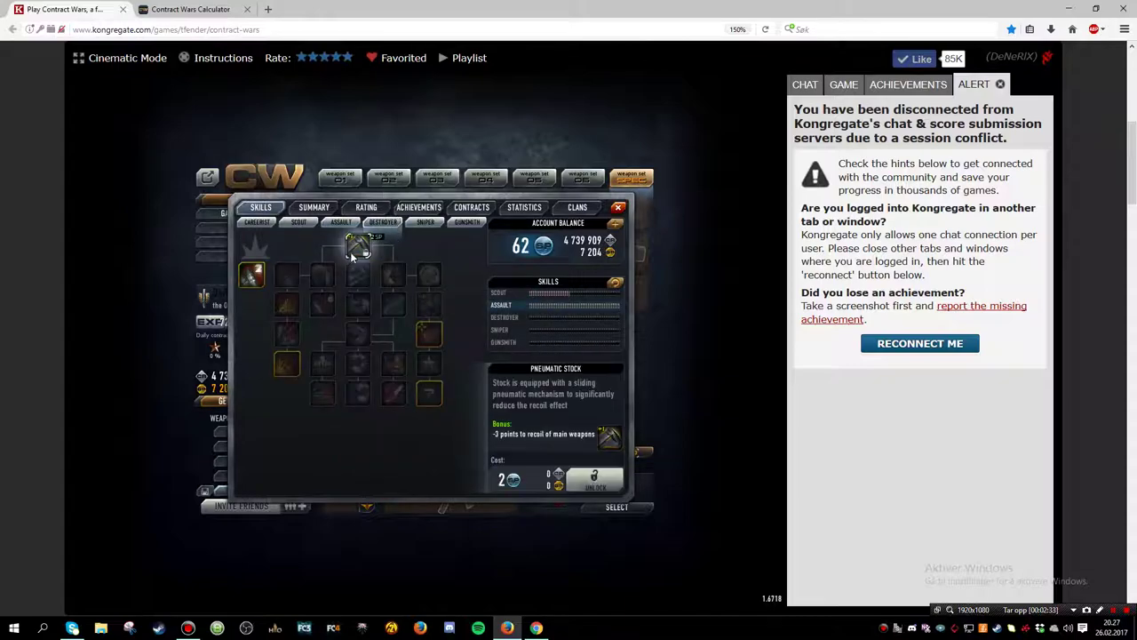
left_click(592, 478)
left_click(462, 373)
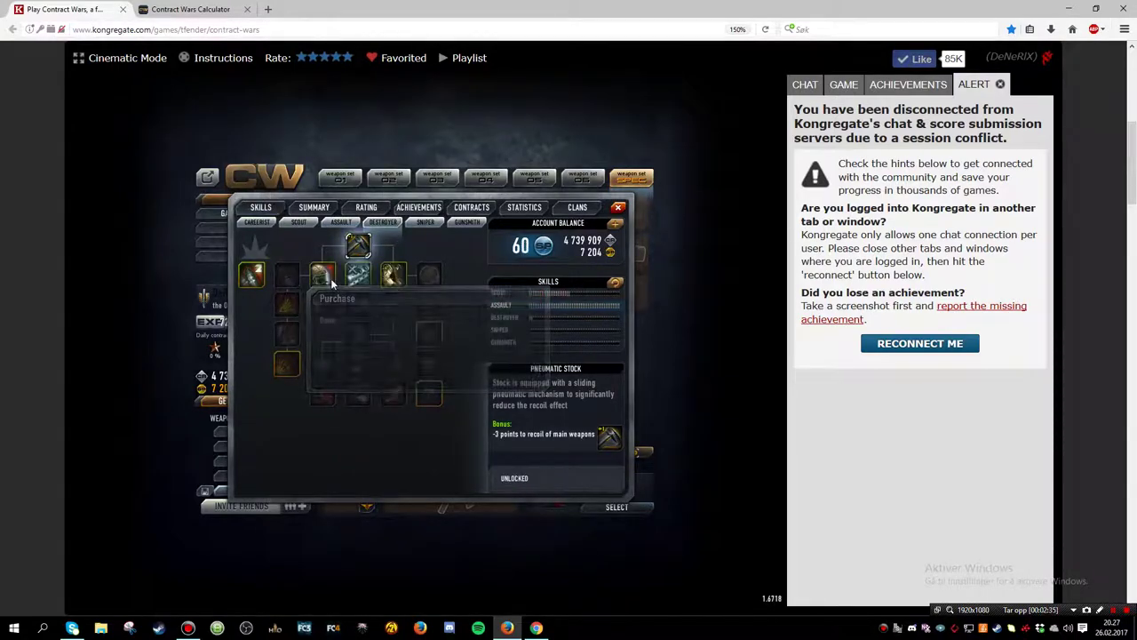
left_click(393, 274)
left_click(594, 480)
left_click(476, 381)
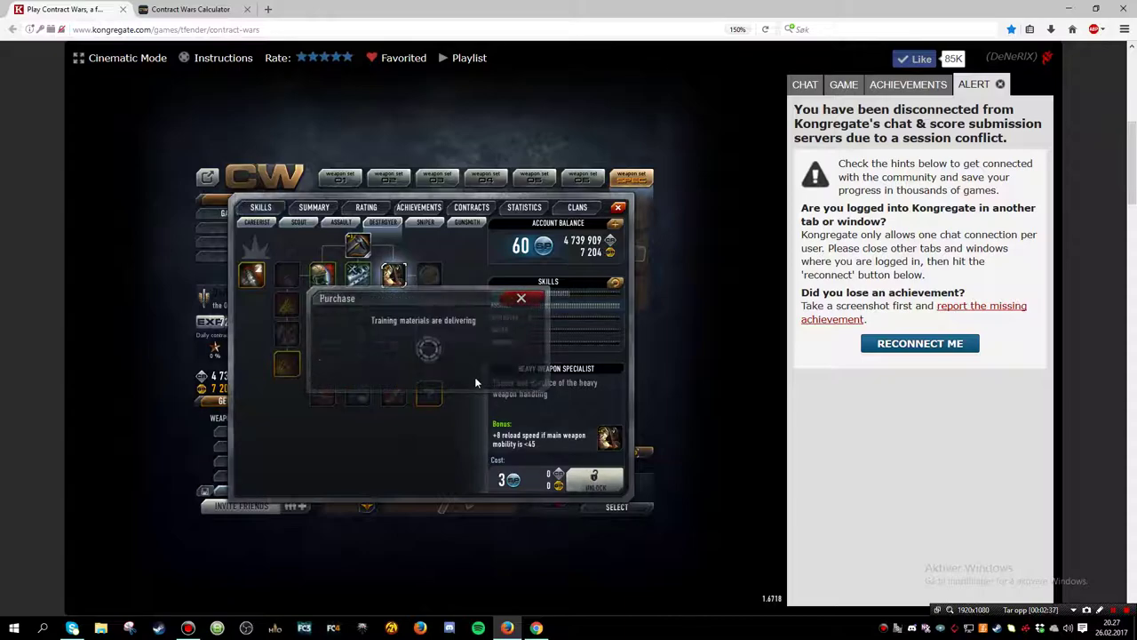
Unlock Antifragmentation Protection, Additional Ammo and Recoil Physical Damping
left_click(322, 274)
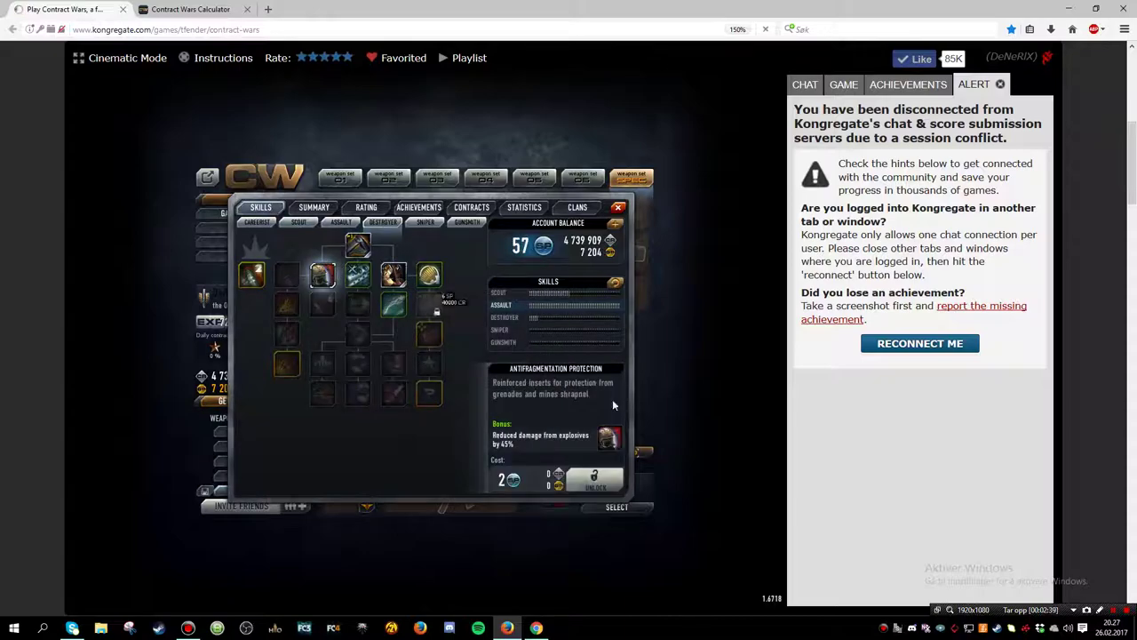
left_click(593, 478)
left_click(459, 377)
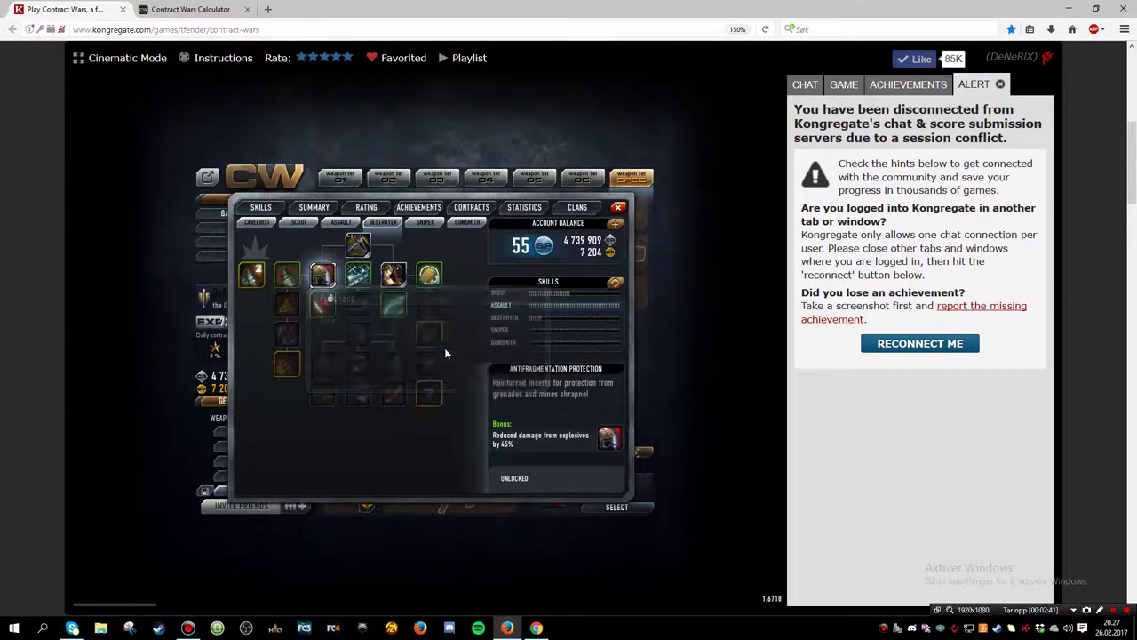
left_click(428, 274)
left_click(597, 475)
left_click(465, 367)
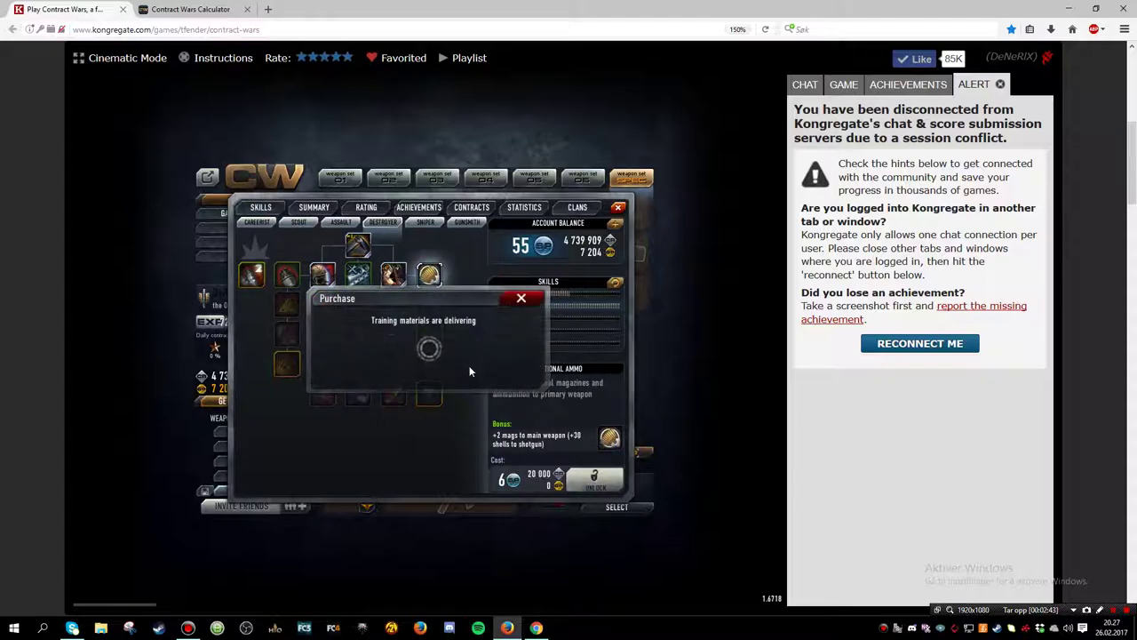
left_click(593, 478)
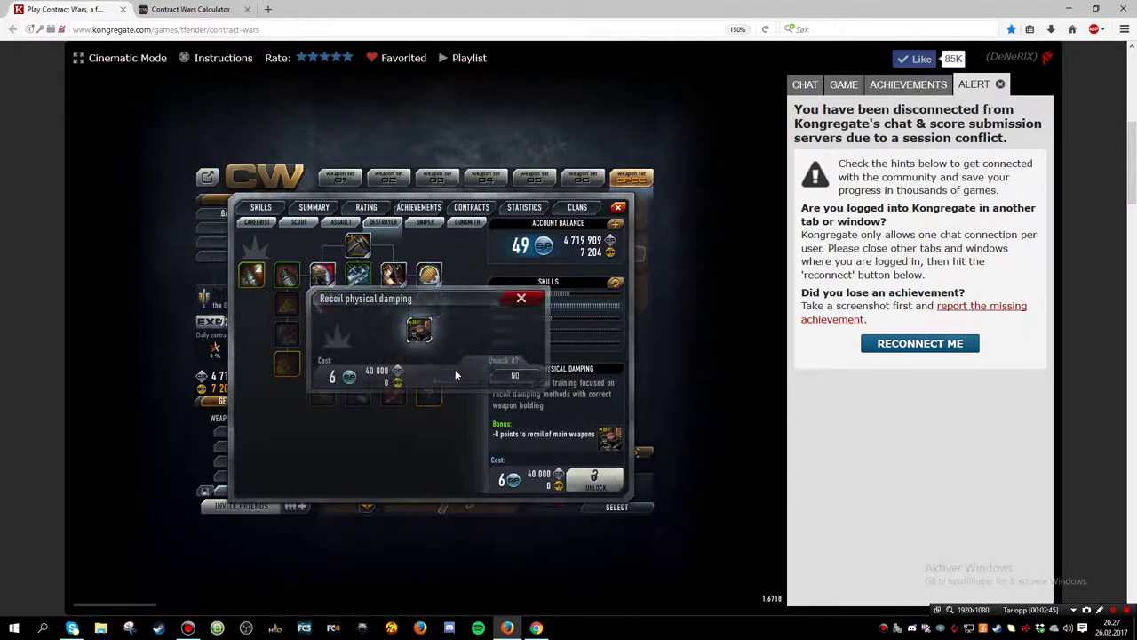
left_click(455, 368)
Unlock Fire Stabilization, leaving 36 skill points, and compare with the calculator
left_click(428, 332)
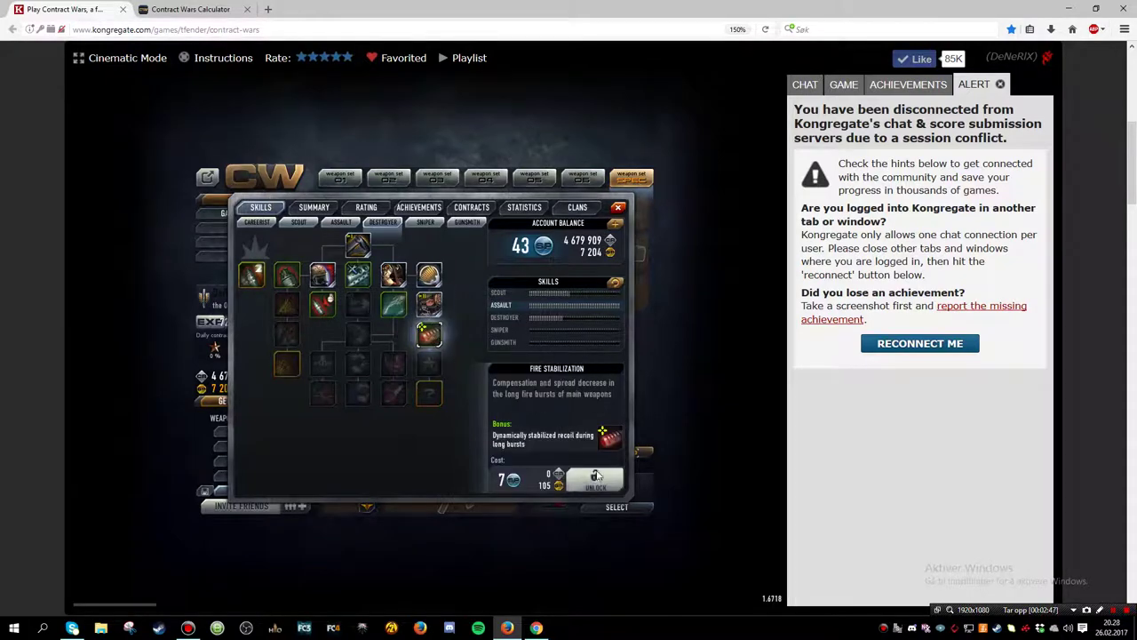
left_click(594, 478)
left_click(460, 375)
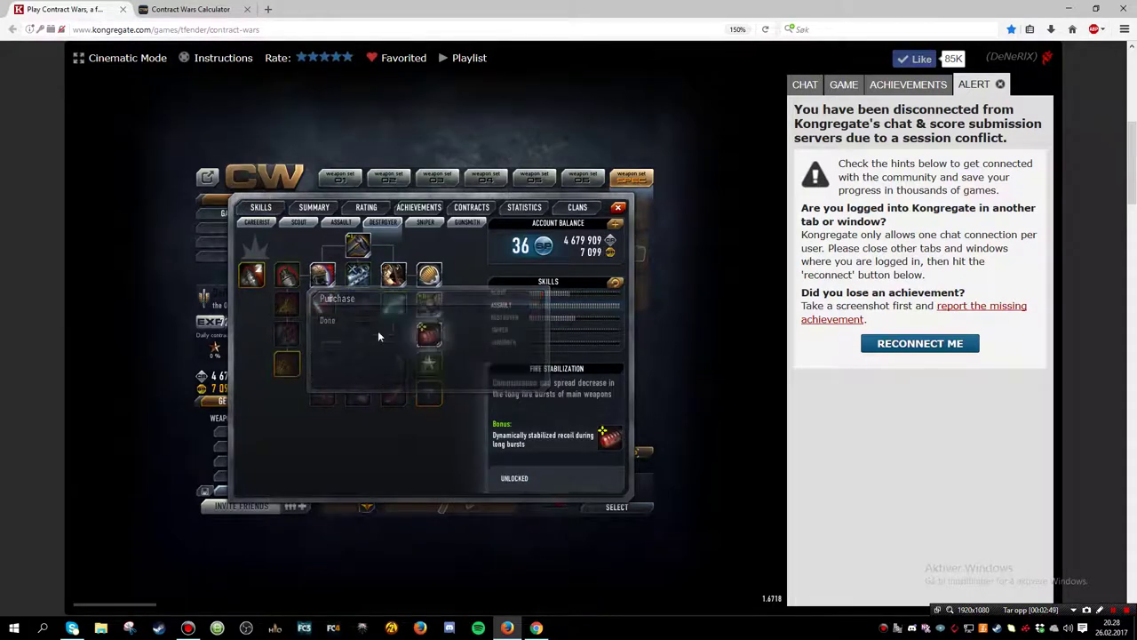
left_click(214, 7)
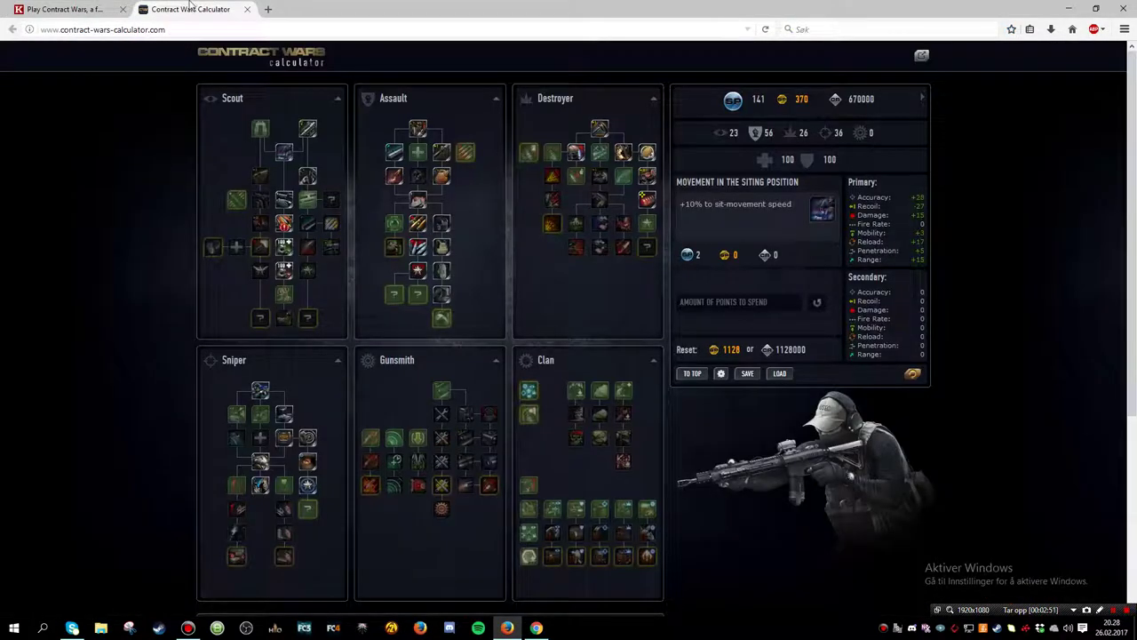
Add three Clan tree skills to the calculator build, reaching 105 health and 120 armor
left_click(62, 9)
left_click(167, 7)
mouse_move(623, 460)
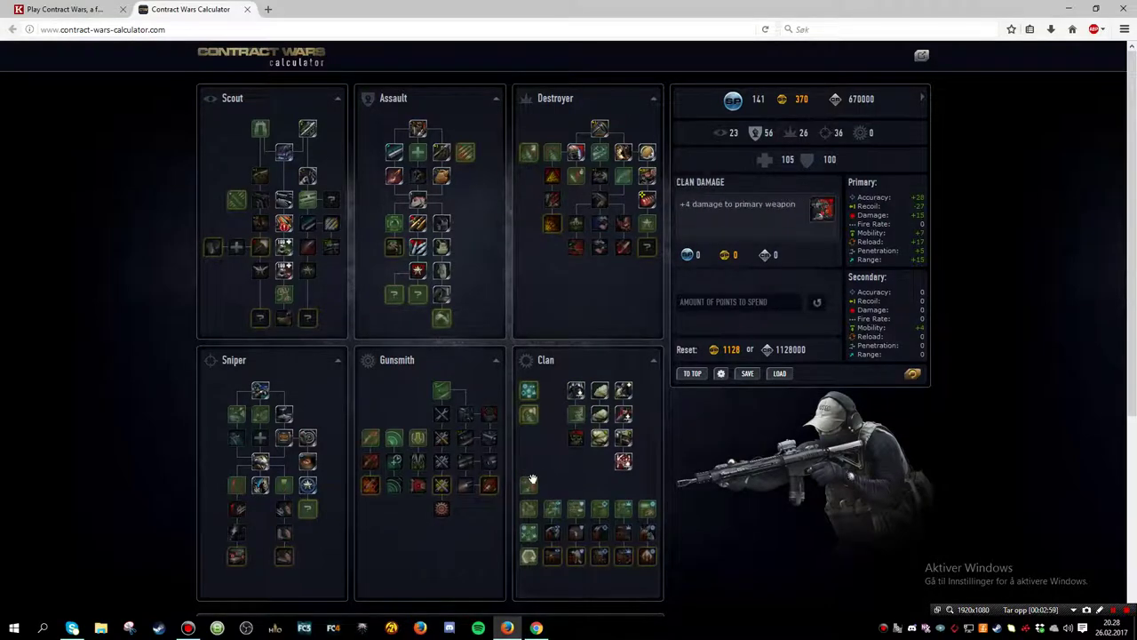
left_click(529, 507)
left_click(576, 508)
left_click(576, 531)
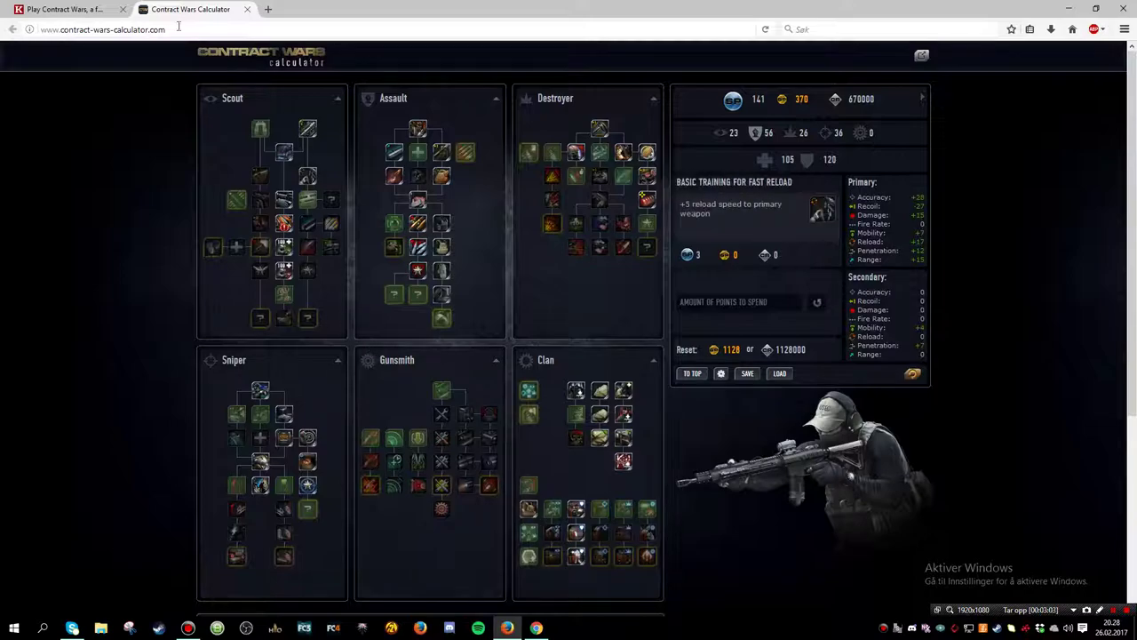
Unlock the Magpul and Dynamic Shooting skills in the Sniper tree
key("ctrl+Tab")
left_click(426, 222)
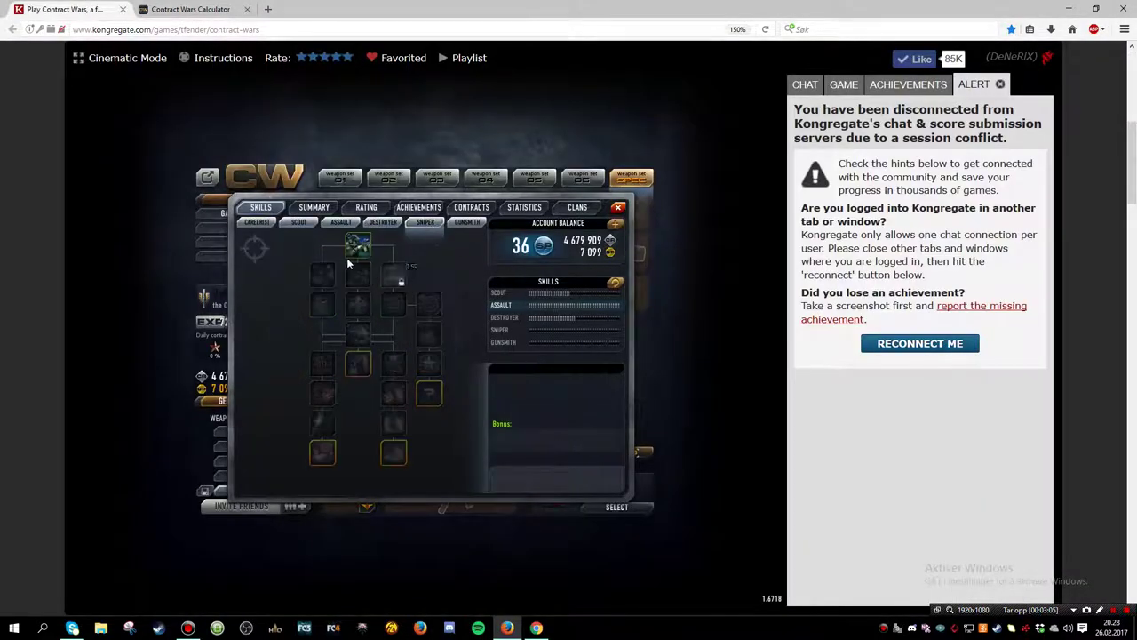
left_click(357, 247)
left_click(451, 375)
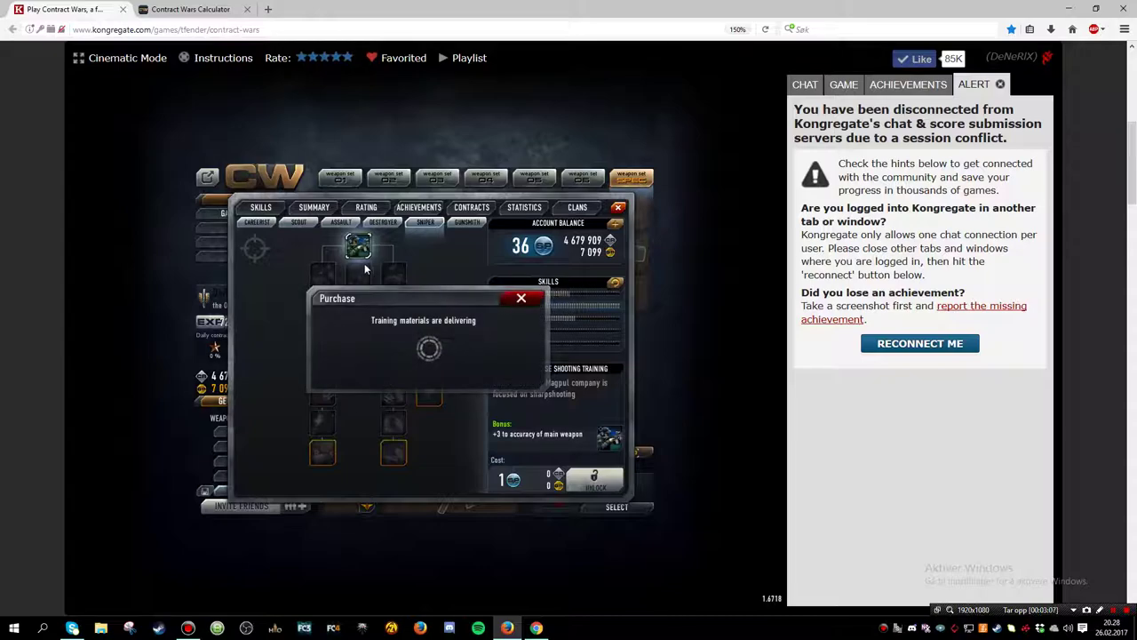
left_click(393, 275)
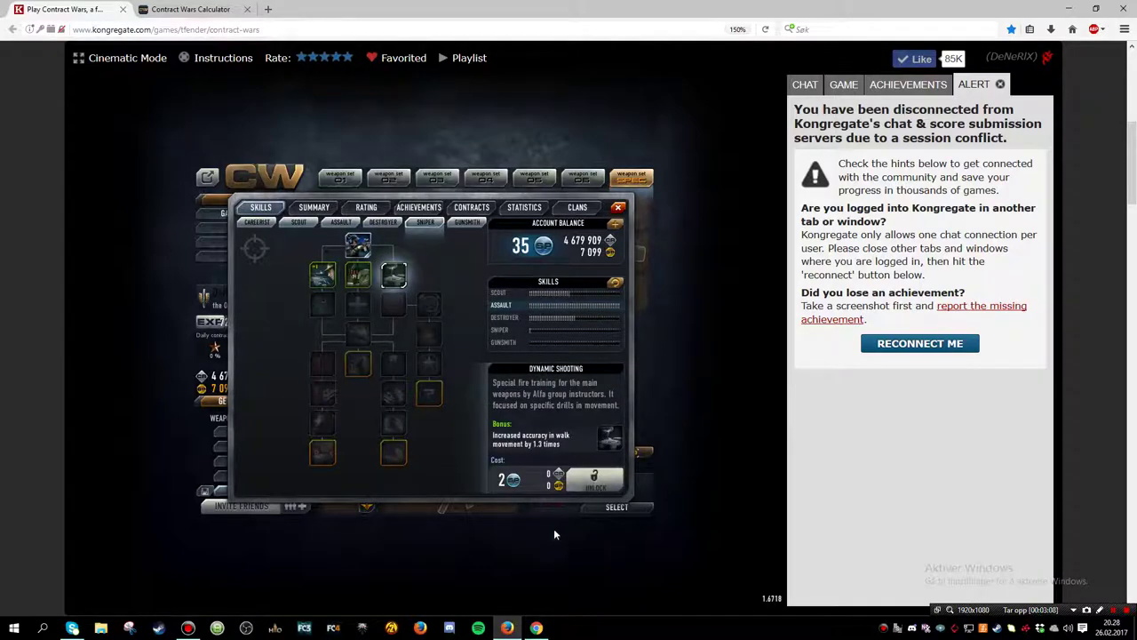
left_click(594, 480)
left_click(450, 376)
Unlock the Alfa Group sharpshooting course, Aiming Concentration and The Professional
left_click(393, 330)
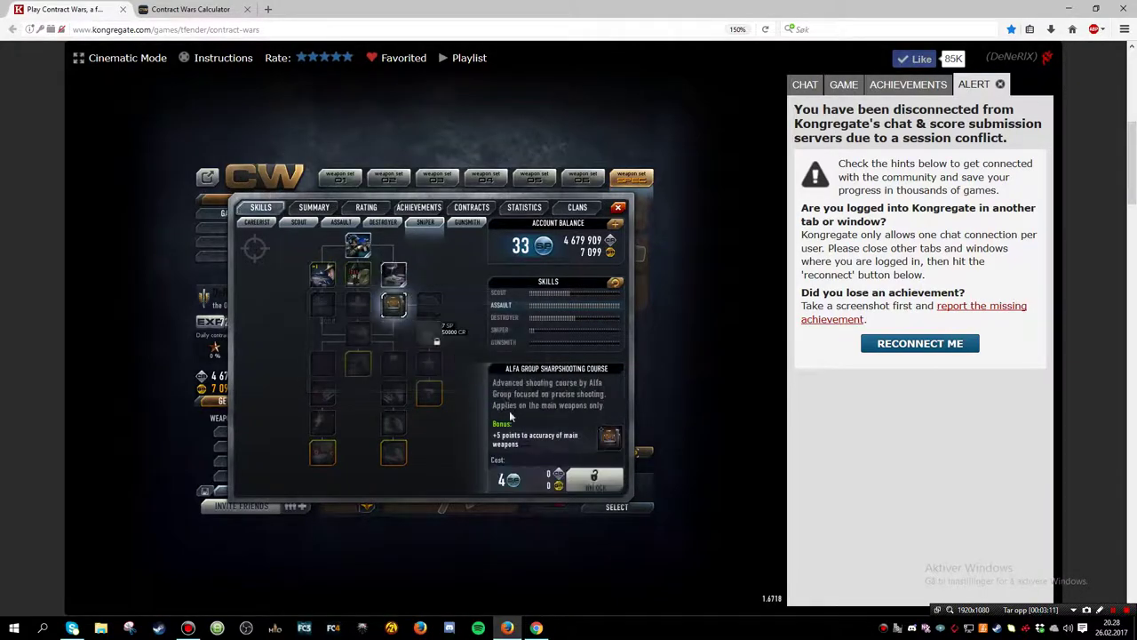
left_click(594, 480)
left_click(459, 377)
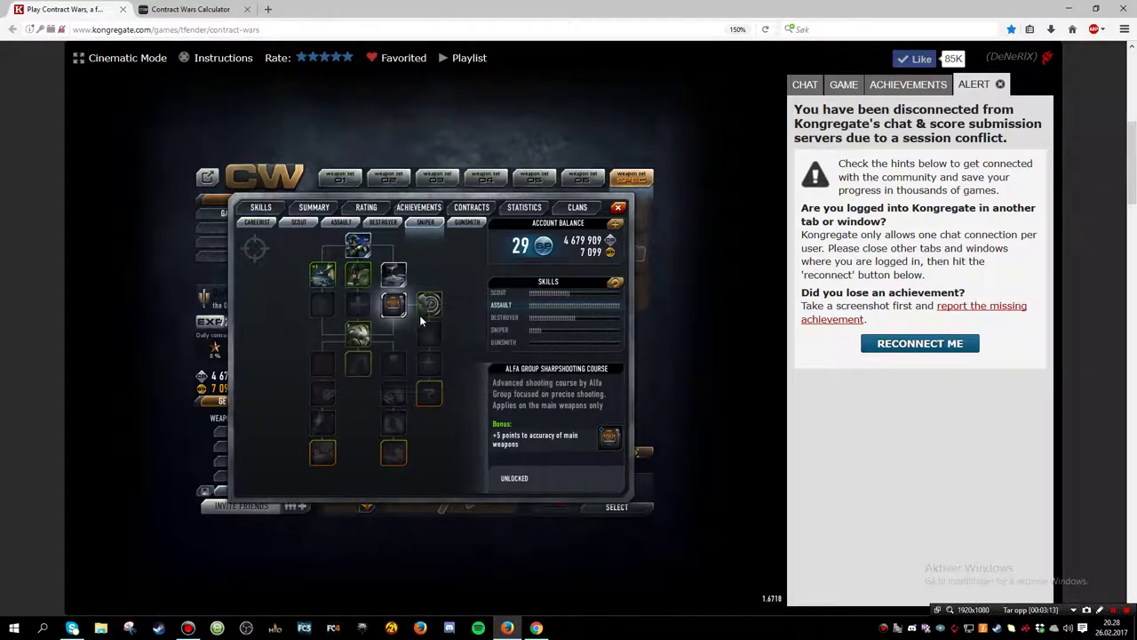
left_click(429, 304)
left_click(592, 478)
left_click(455, 376)
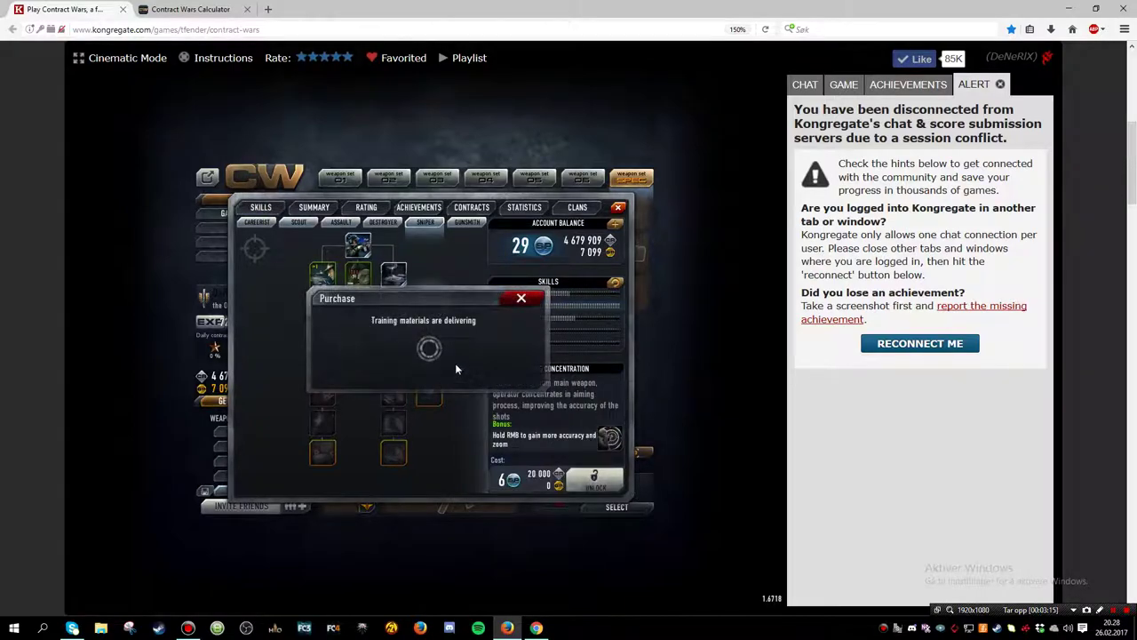
left_click(429, 335)
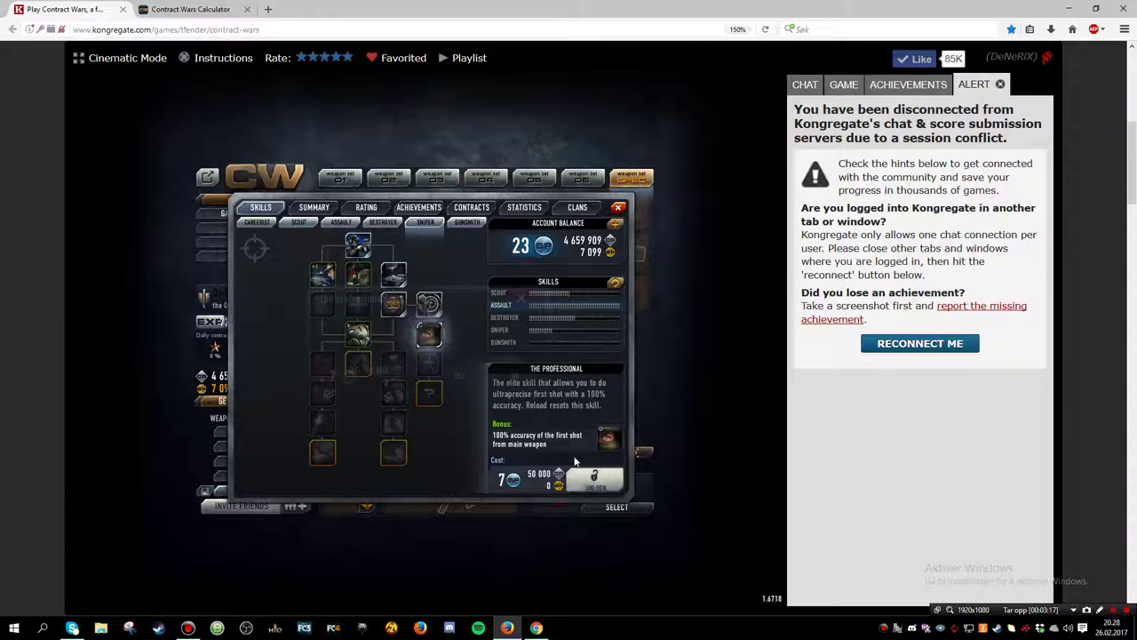
left_click(594, 478)
key("Return")
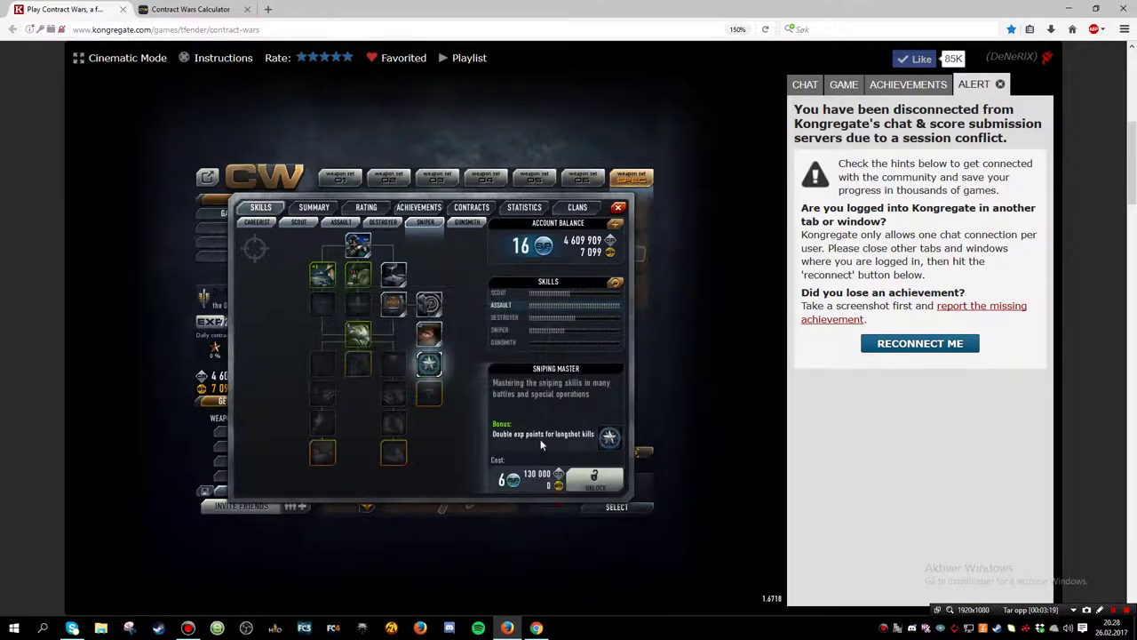
Unlock Sniping Master, Sniping Operator and the K-43 sniper course, reaching zero skill points
left_click(594, 480)
left_click(418, 360)
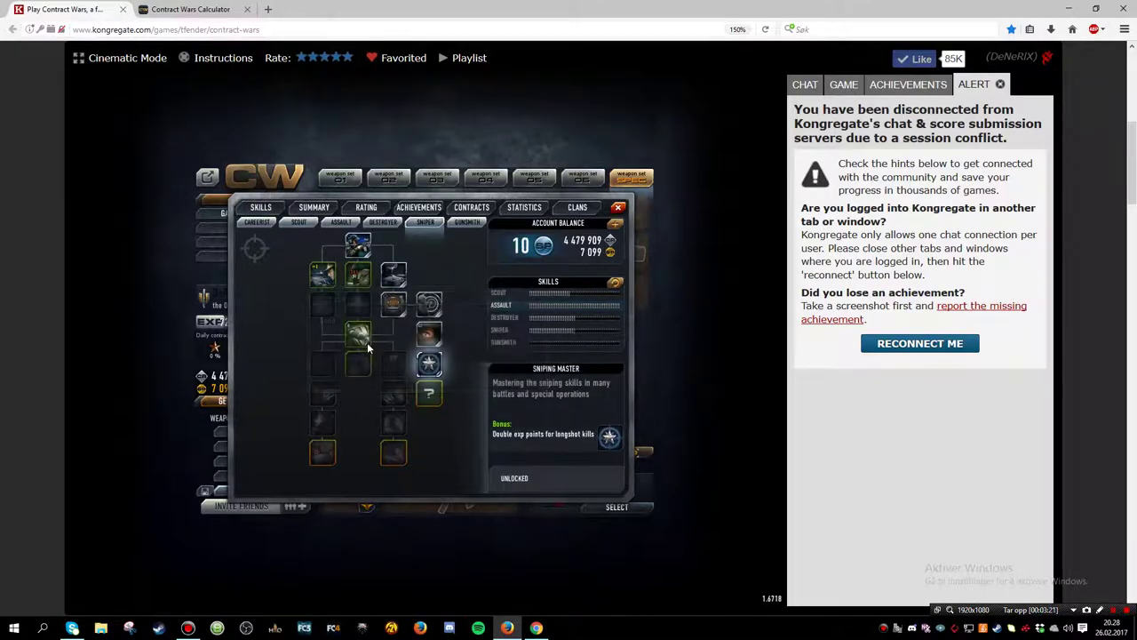
left_click(365, 342)
left_click(594, 480)
left_click(468, 376)
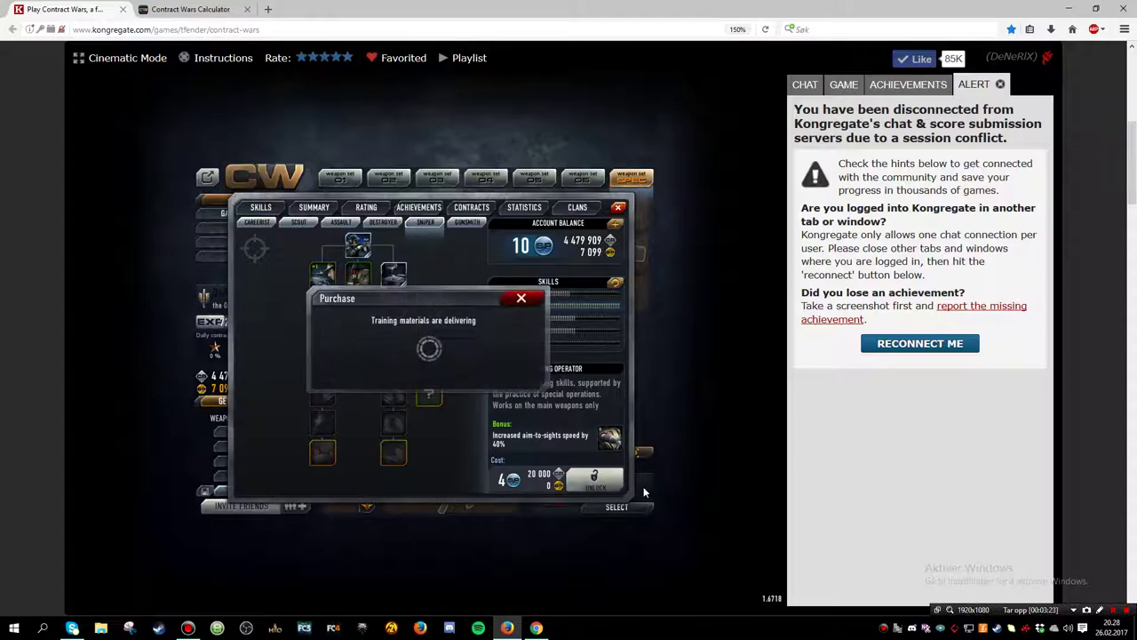
left_click(323, 342)
left_click(593, 480)
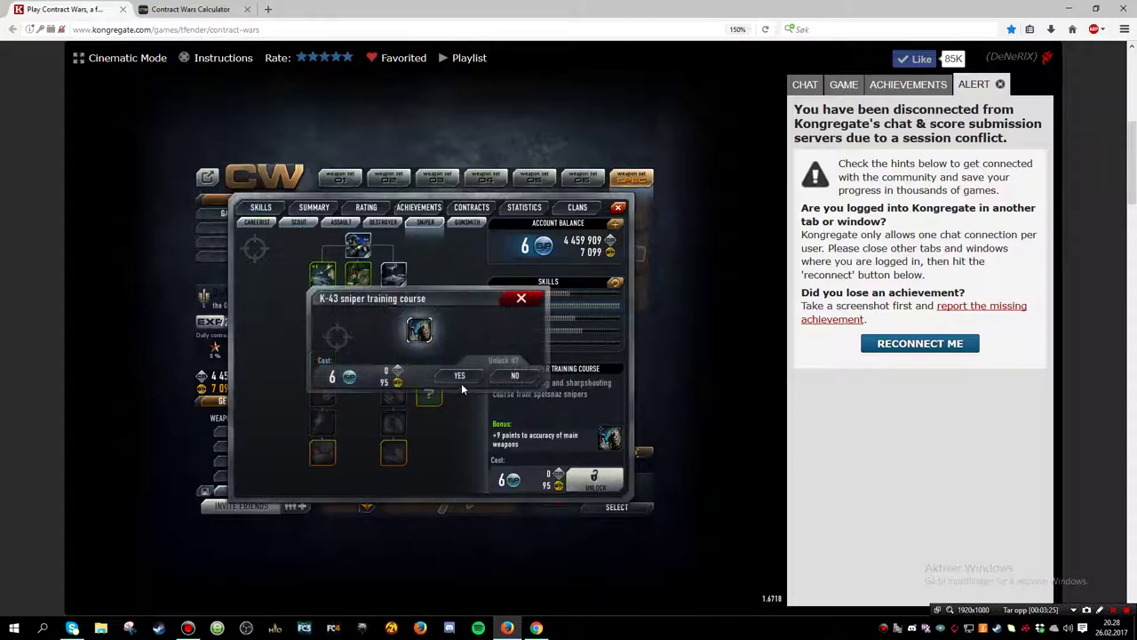
left_click(461, 374)
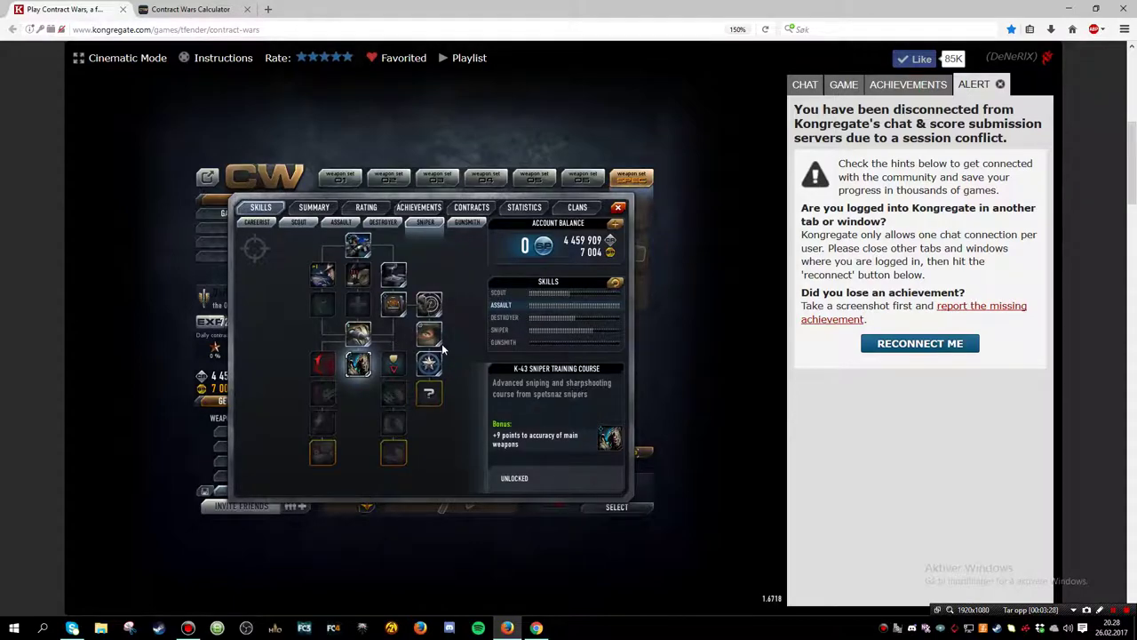
Review the rebuilt Destroyer, Assault and Scout skill trees
left_click(391, 224)
left_click(342, 222)
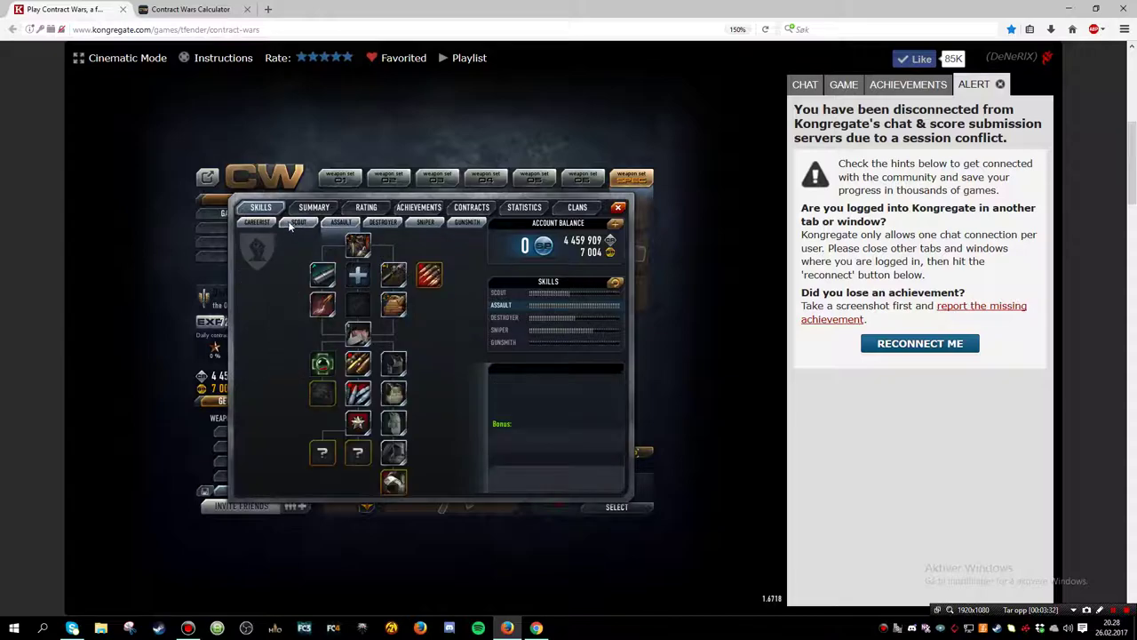
left_click(291, 224)
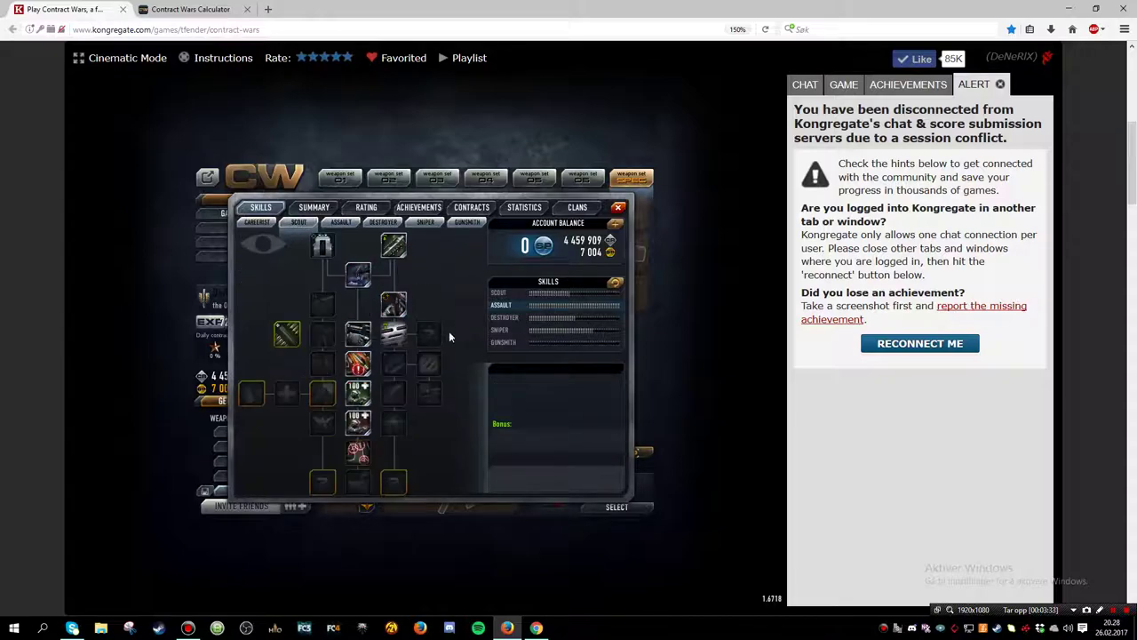
left_click(344, 223)
Donate the full 4 459 909 credits to the clan, raising its balance to 91 396 865
left_click(526, 207)
left_click(578, 207)
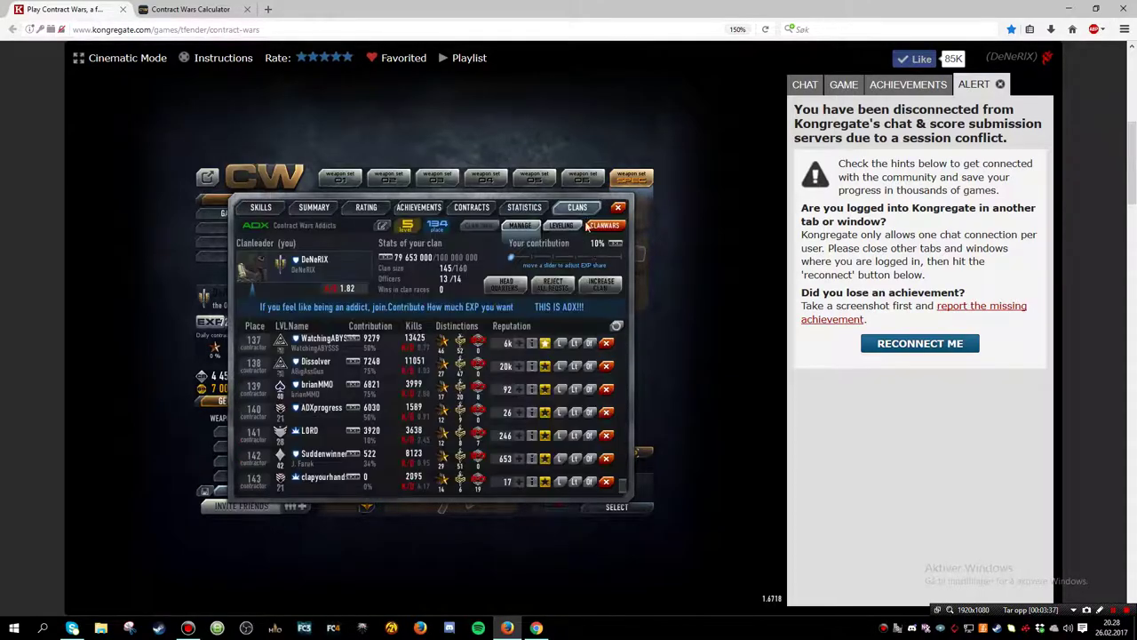
left_click(616, 325)
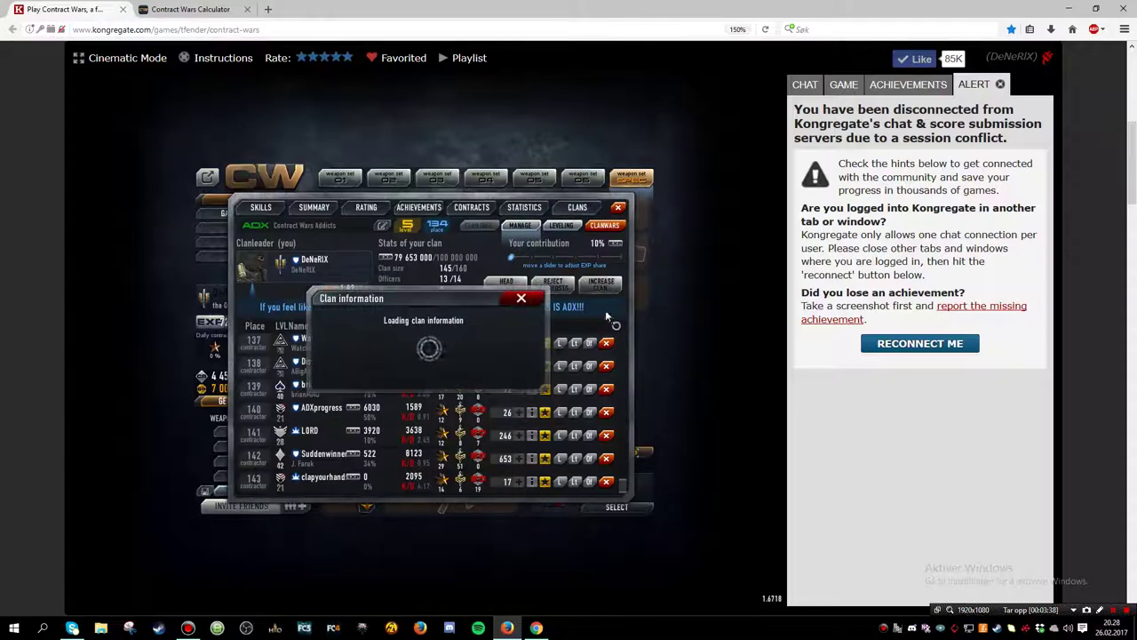
left_click(561, 225)
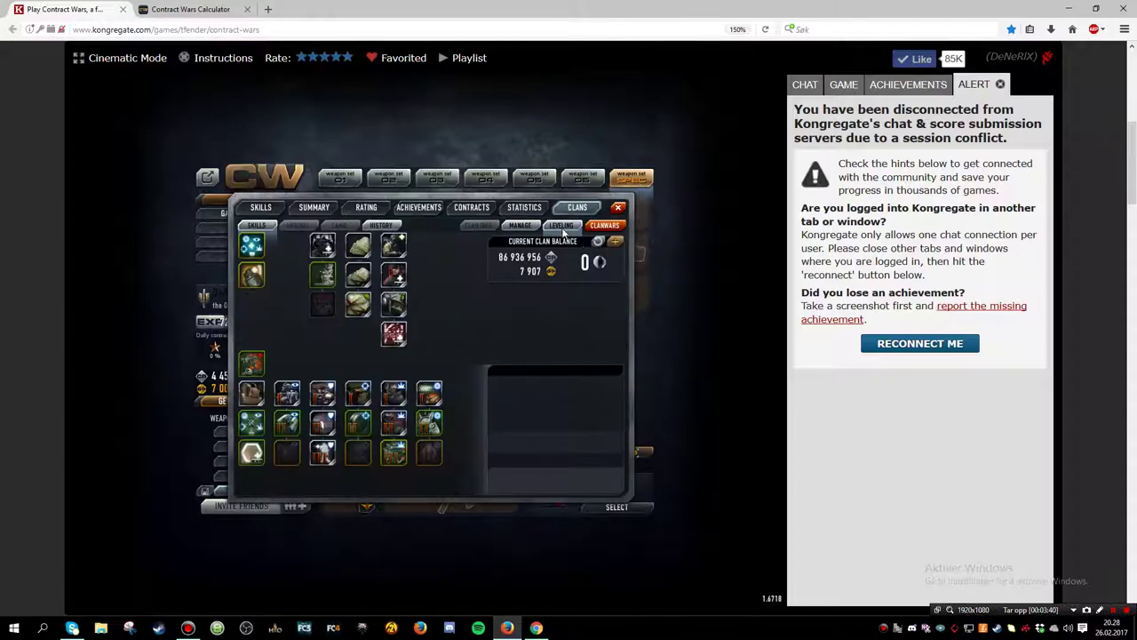
left_click(613, 243)
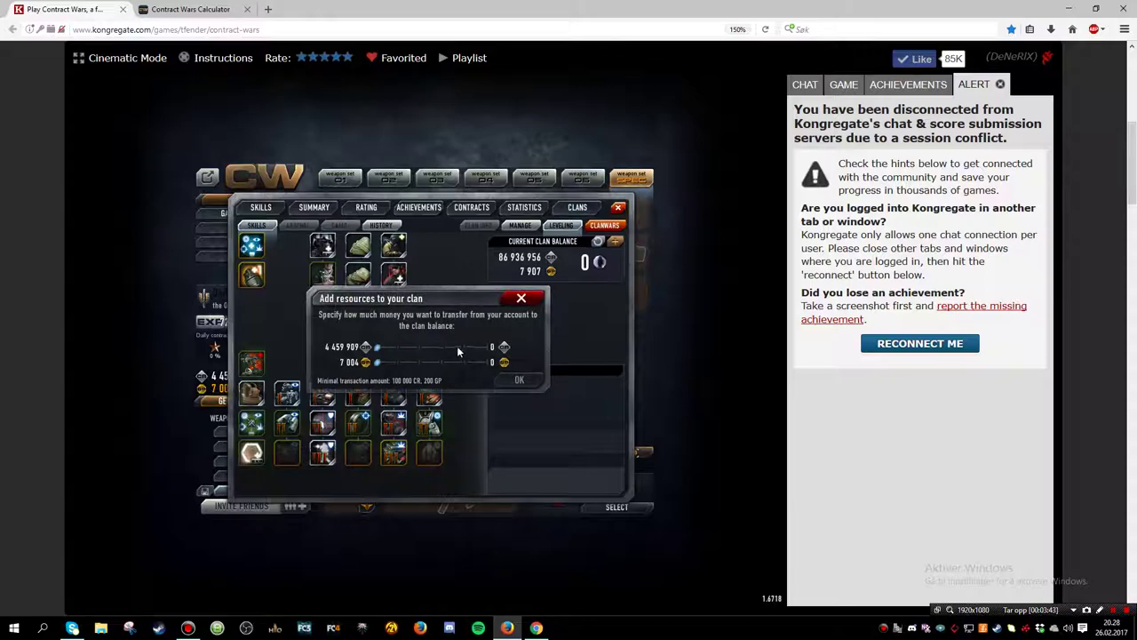
left_click_drag(458, 352, 490, 347)
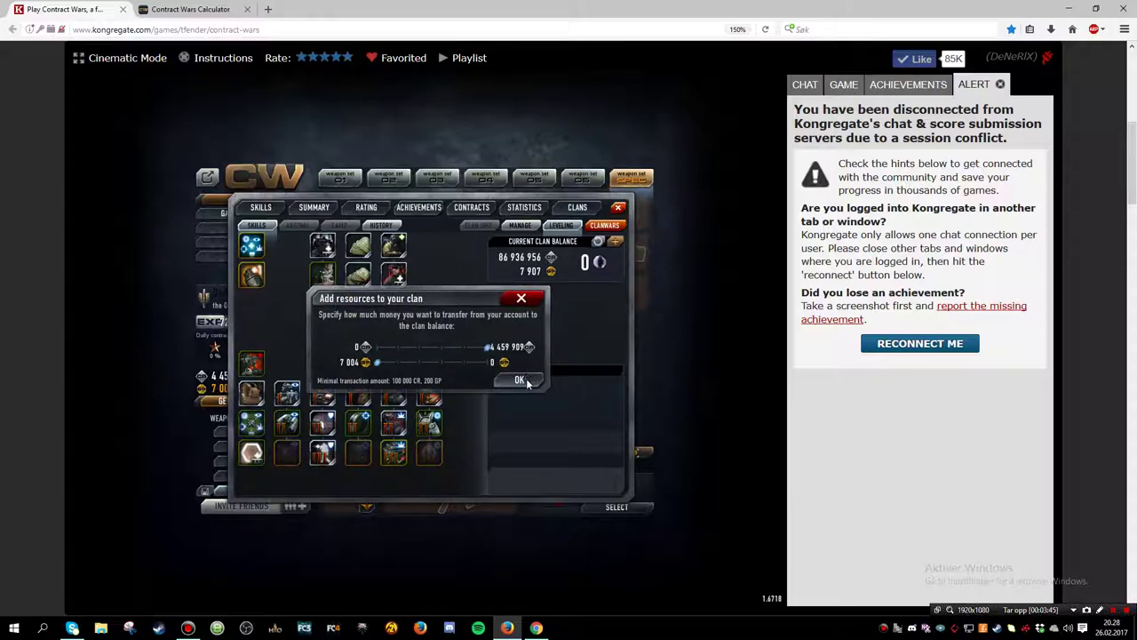
left_click(522, 381)
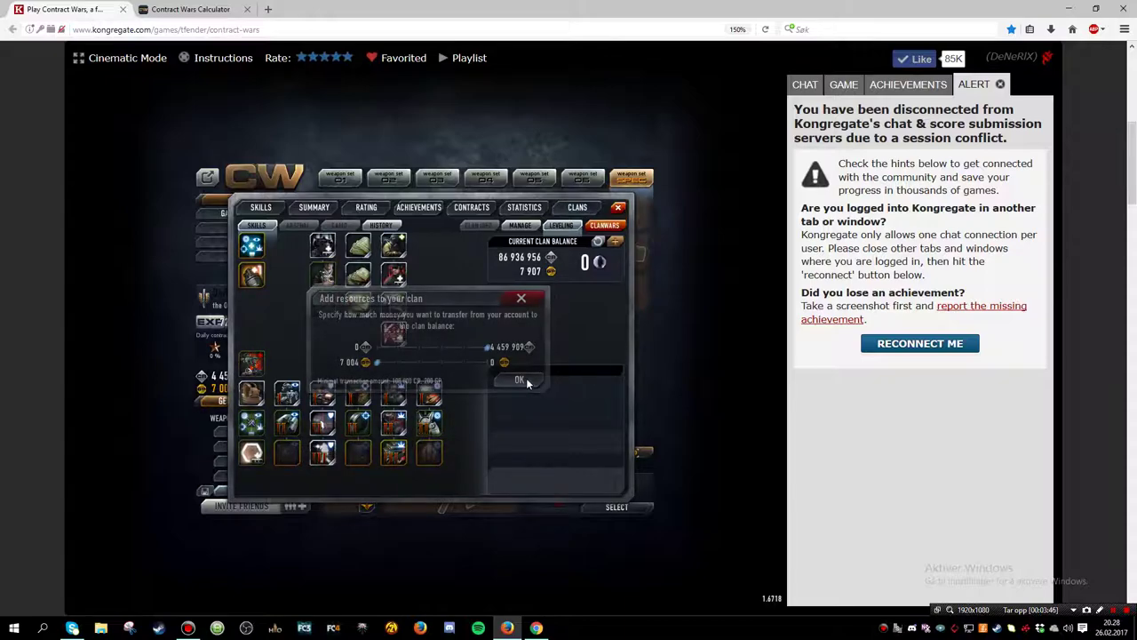
left_click(380, 226)
Refresh the clan history to show the 4 459 909 credit donation dated 26 February 2017
left_click(617, 242)
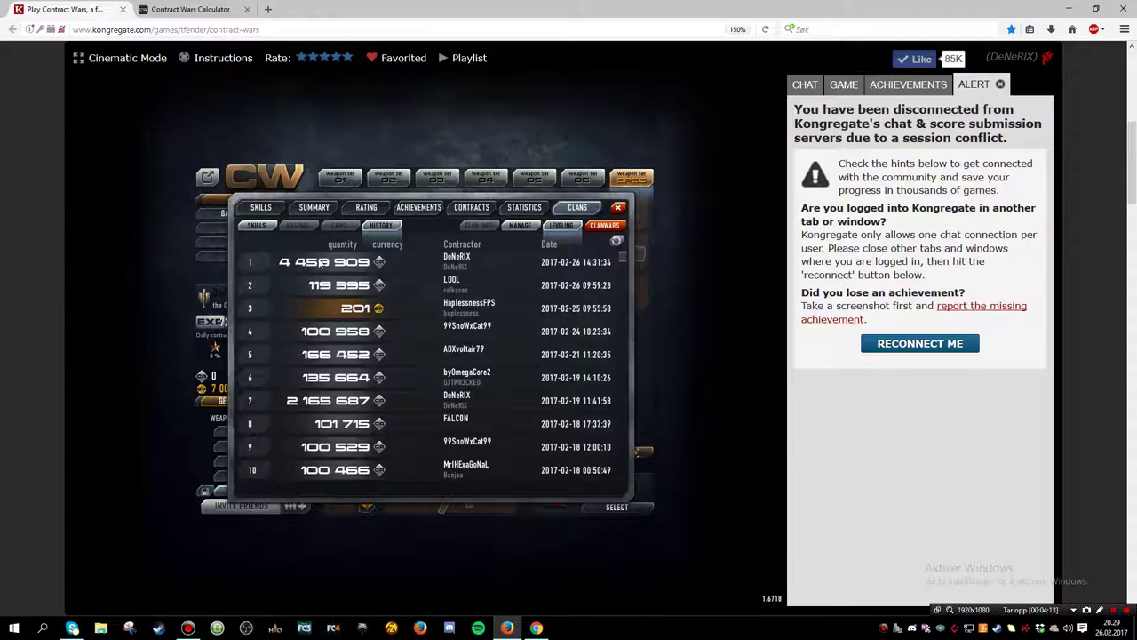
Open the Clanwars rating table showing Contract Wars Addicts at place 134 with 79 574 900
left_click(615, 212)
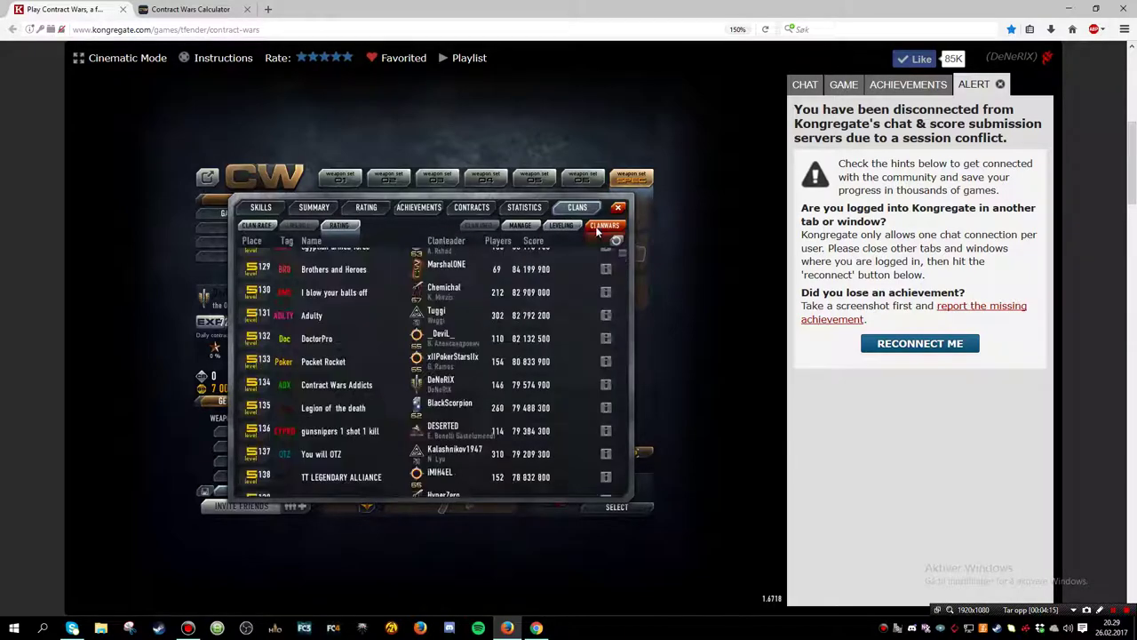
scroll(407, 377, "down", 2)
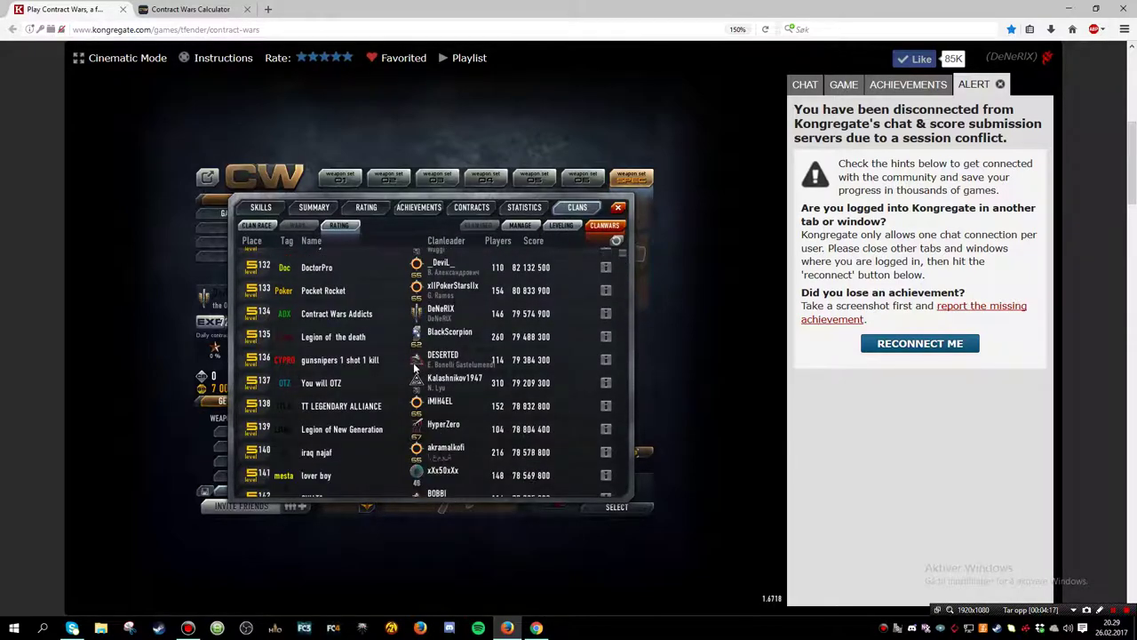
scroll(404, 364, "down", 1)
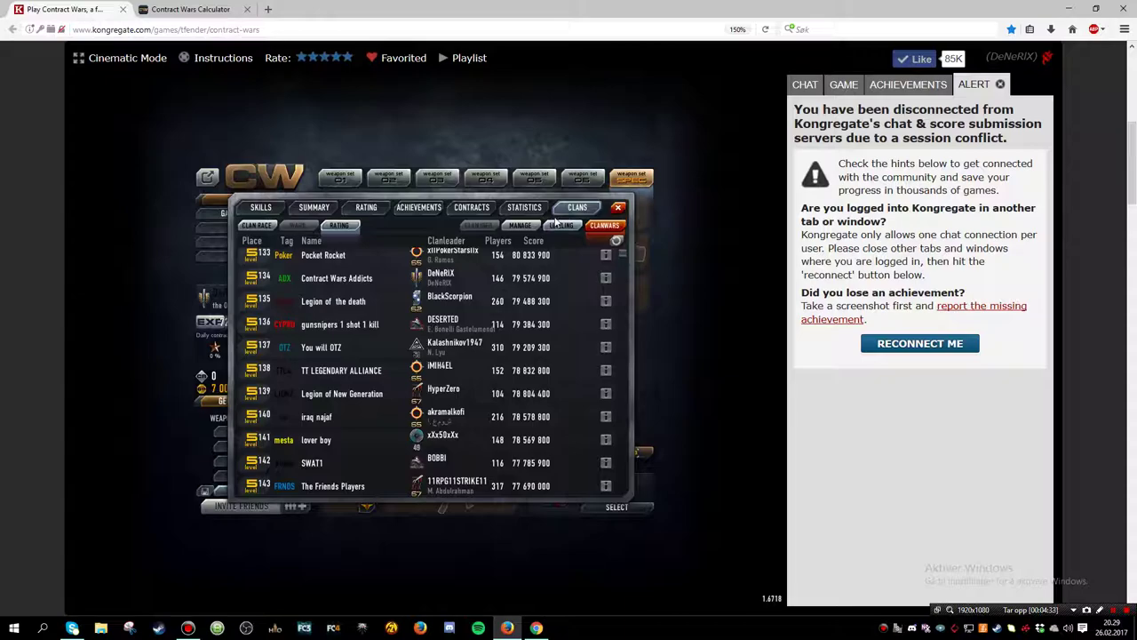
Refresh the own clan's management page, then close the clan window to reach the lobby
left_click(523, 227)
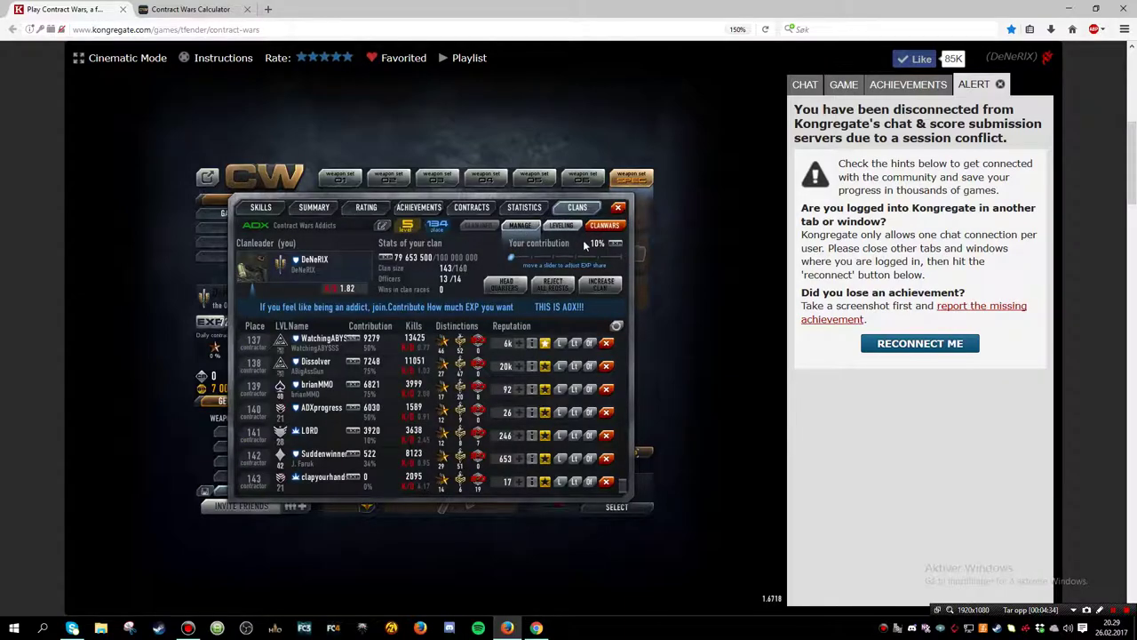
left_click(616, 325)
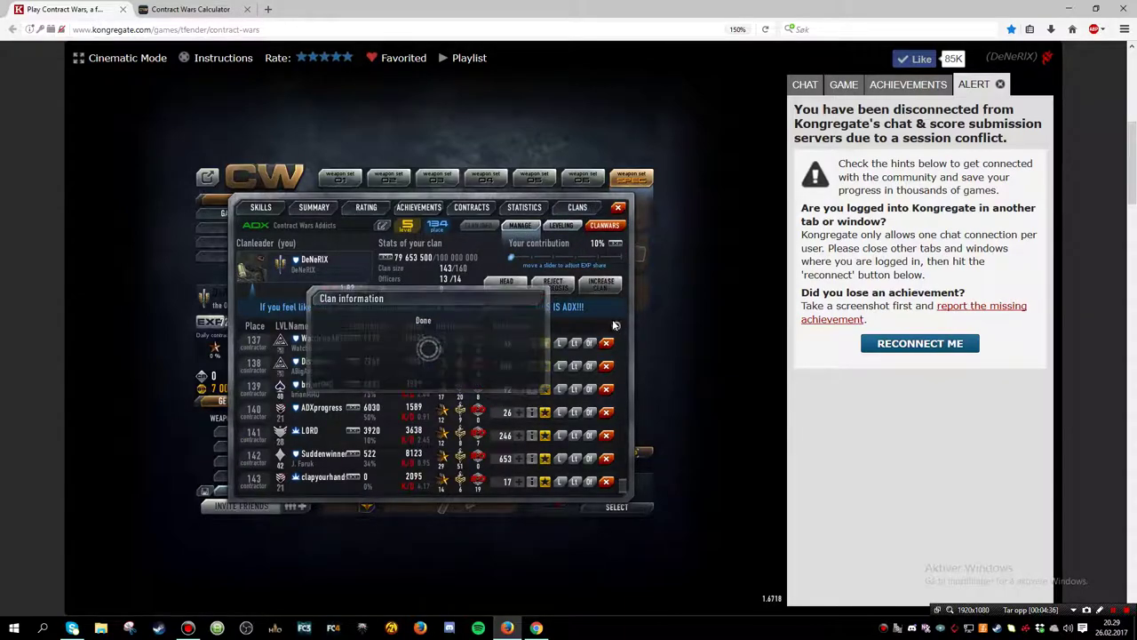
left_click(618, 207)
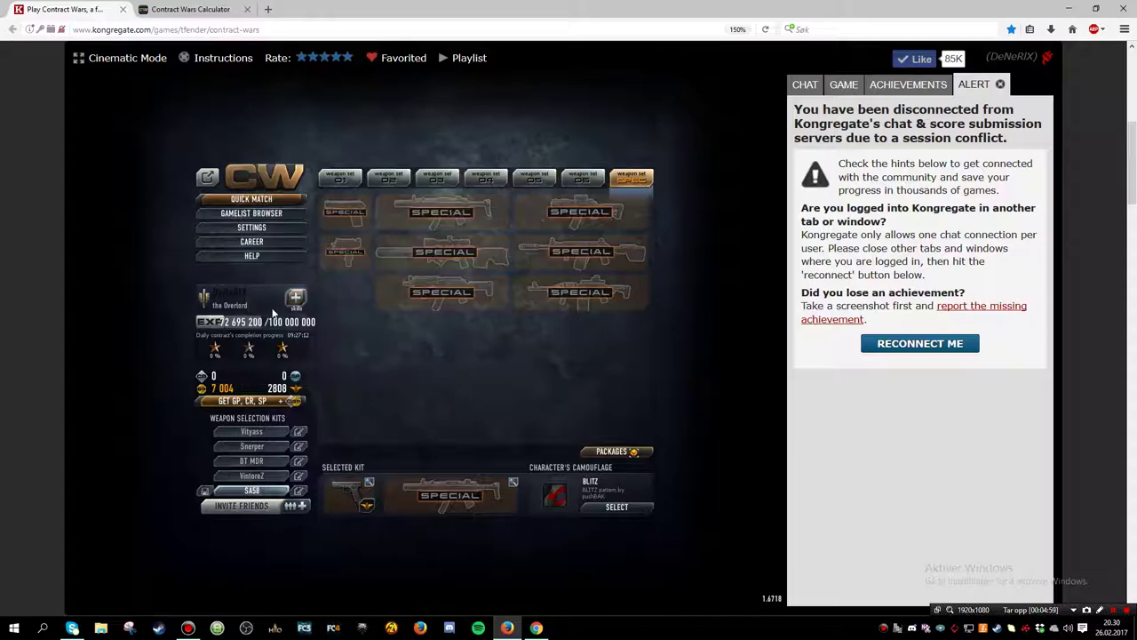
Reopen the Career clan page, reload it and show the pending join requests
left_click(251, 242)
left_click(575, 209)
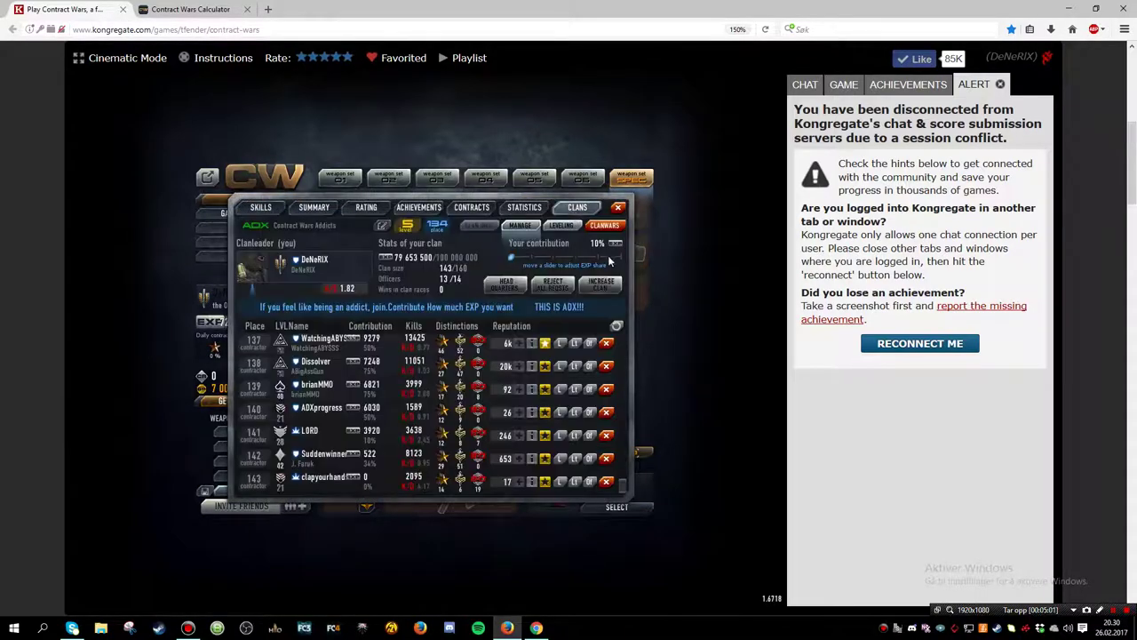
left_click(617, 327)
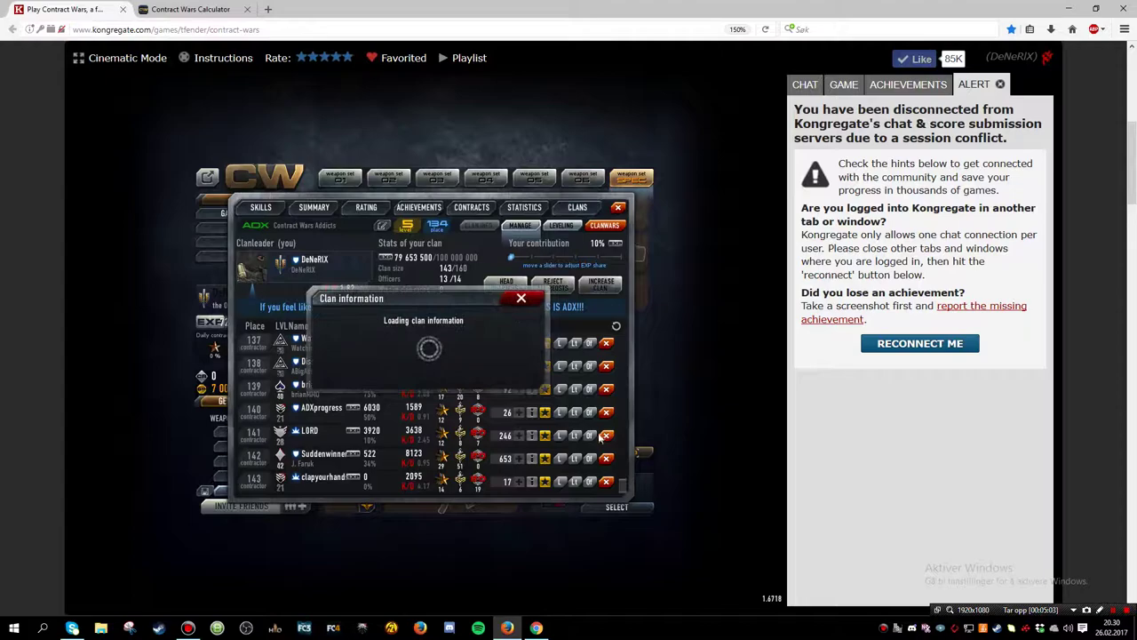
left_click(618, 328)
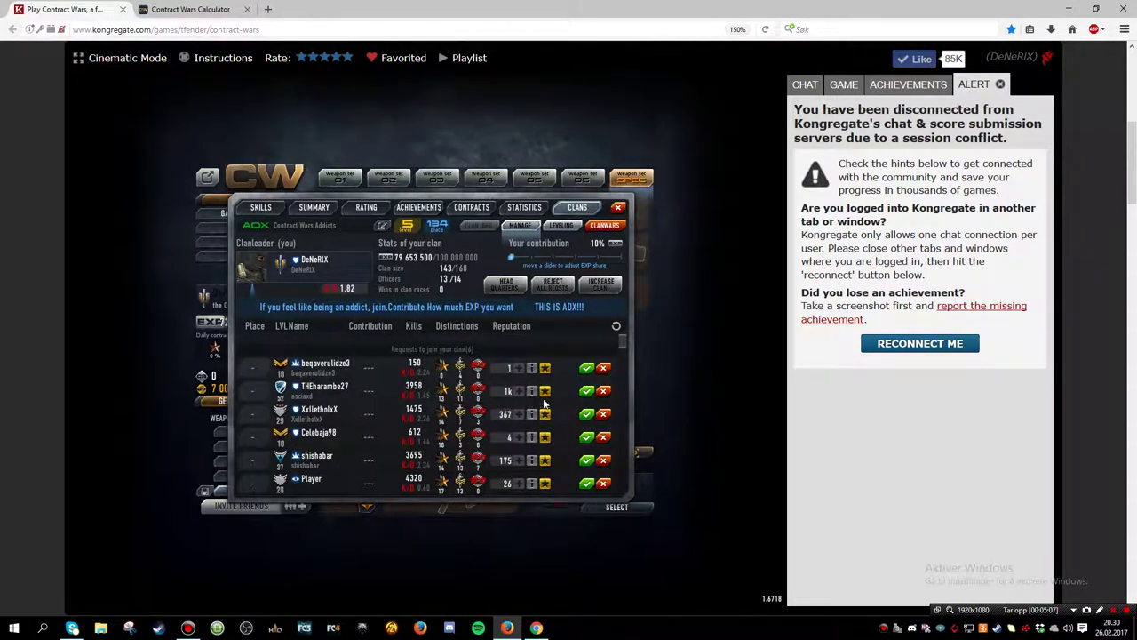
Accept three pending join requests and refresh the clan information
left_click(587, 391)
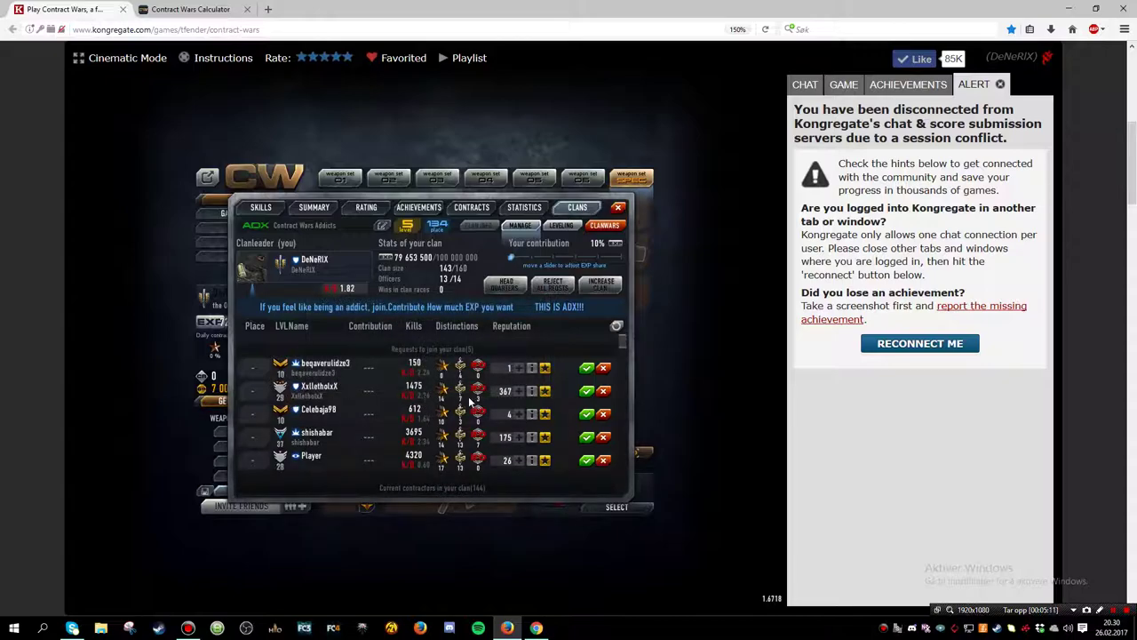
left_click(587, 391)
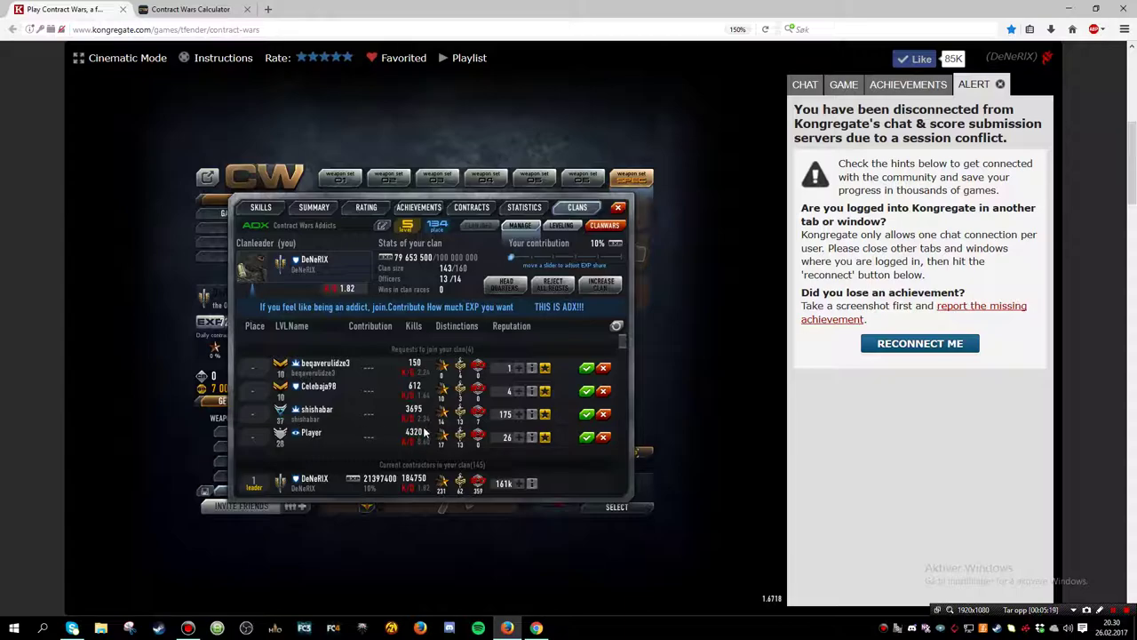
left_click(586, 414)
left_click(613, 327)
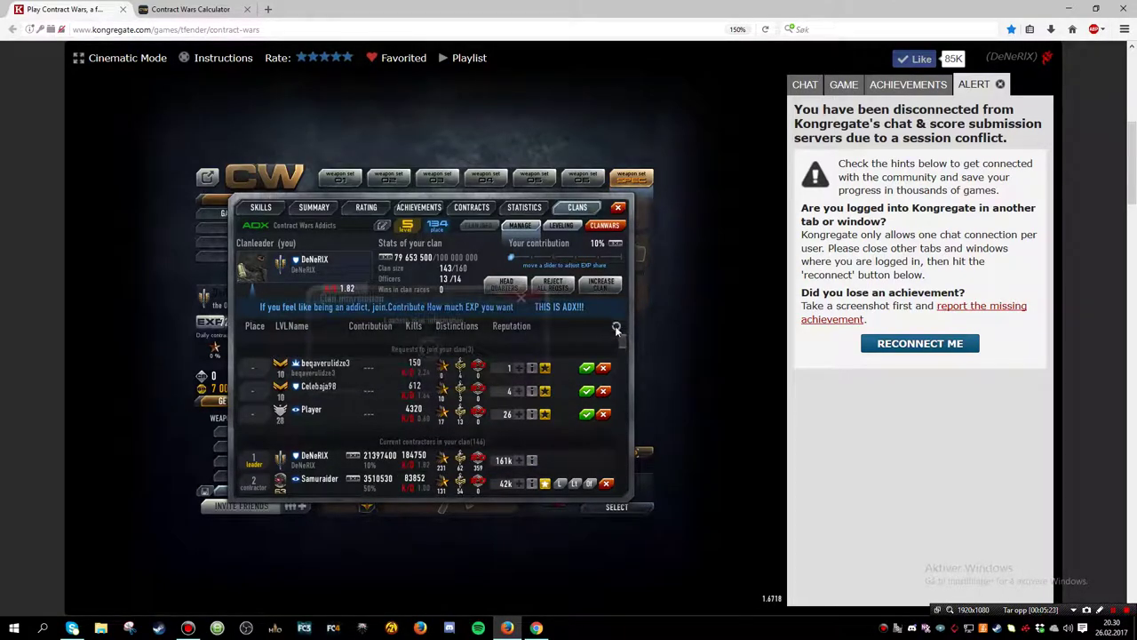